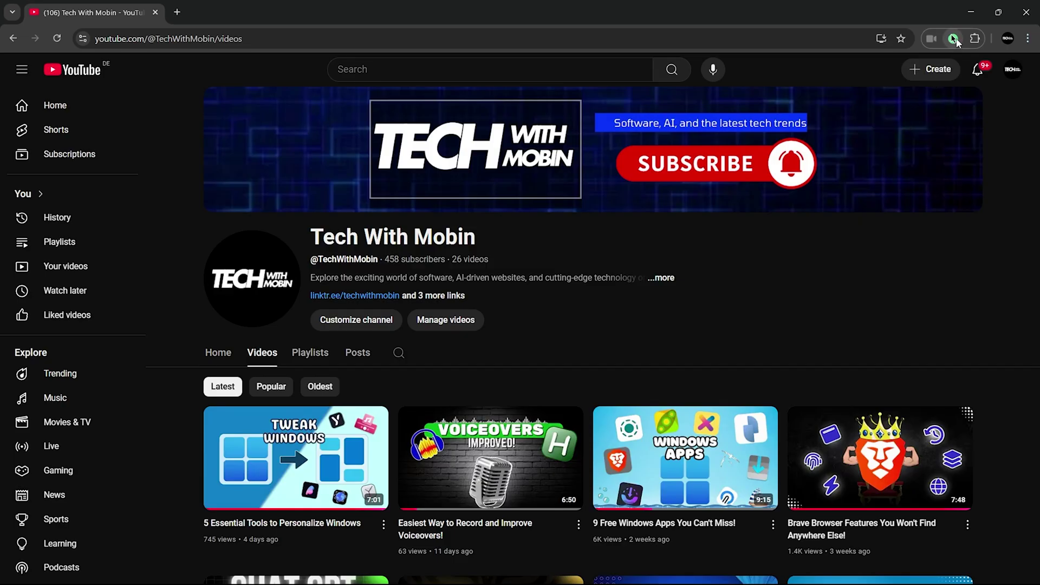
Start a Cursorful full-screen recording of the YouTube channel tab and open its About details
click(953, 39)
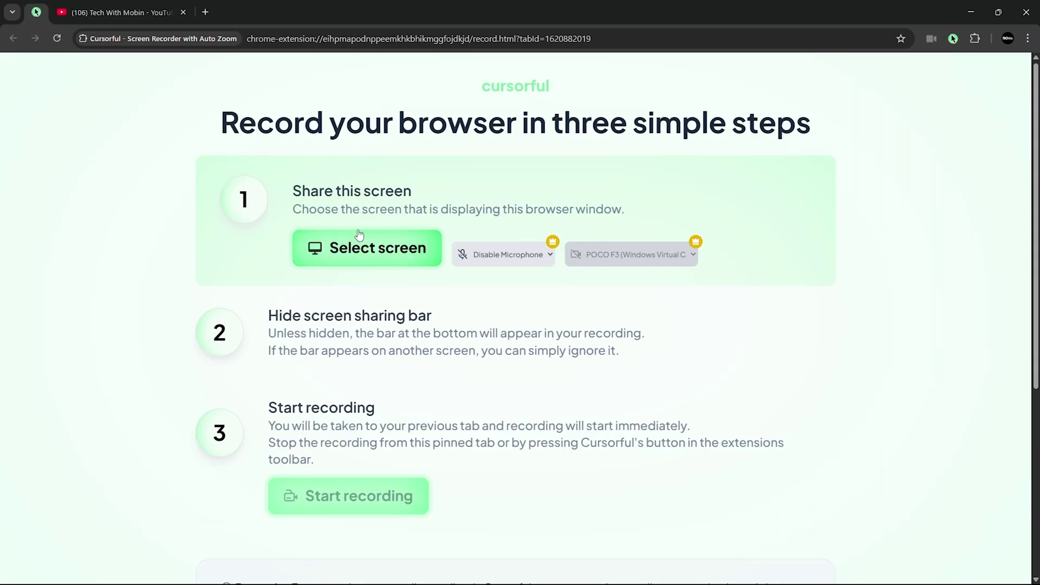
click(339, 238)
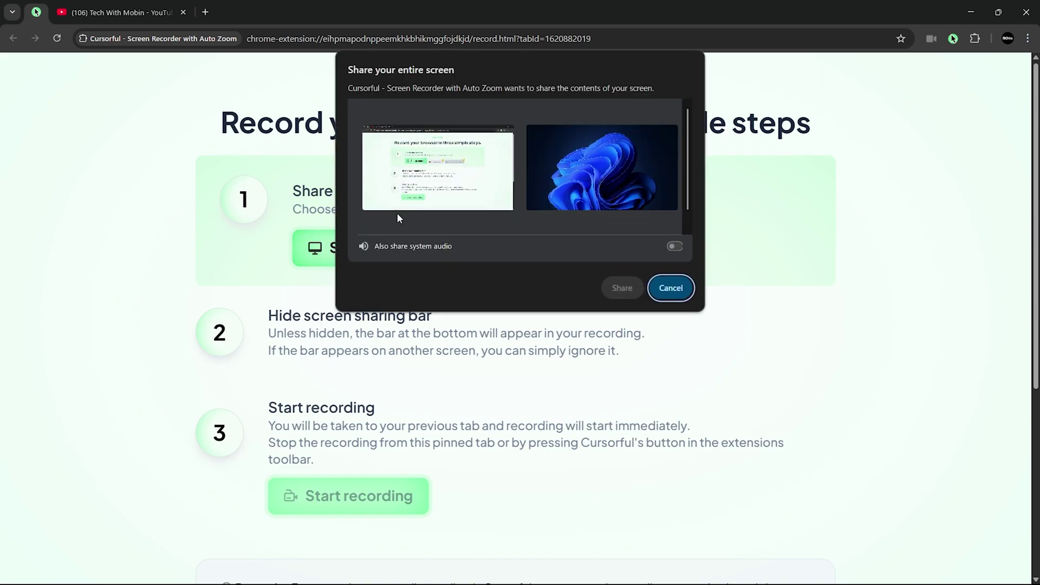
click(613, 288)
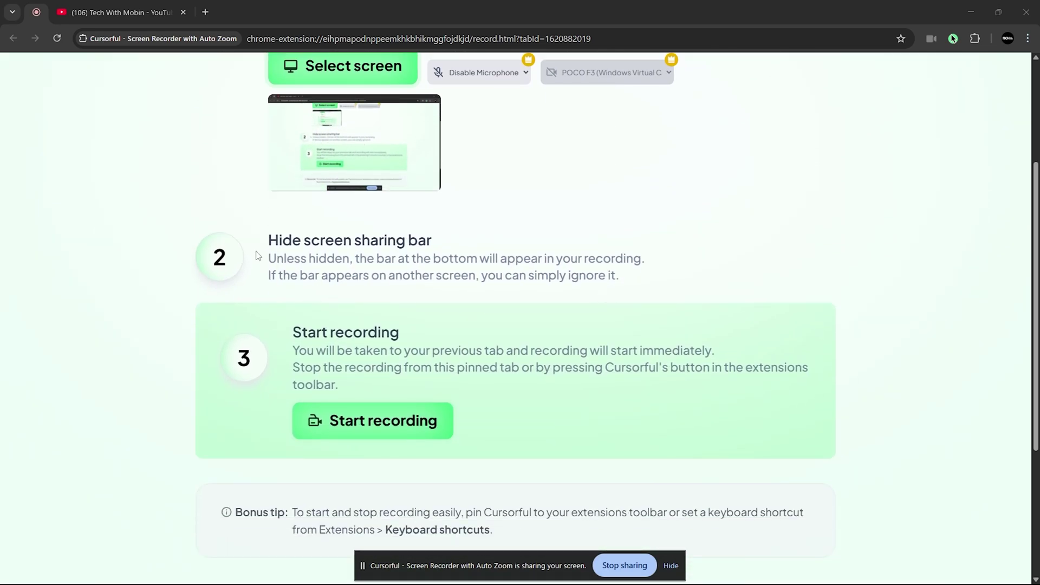
click(670, 565)
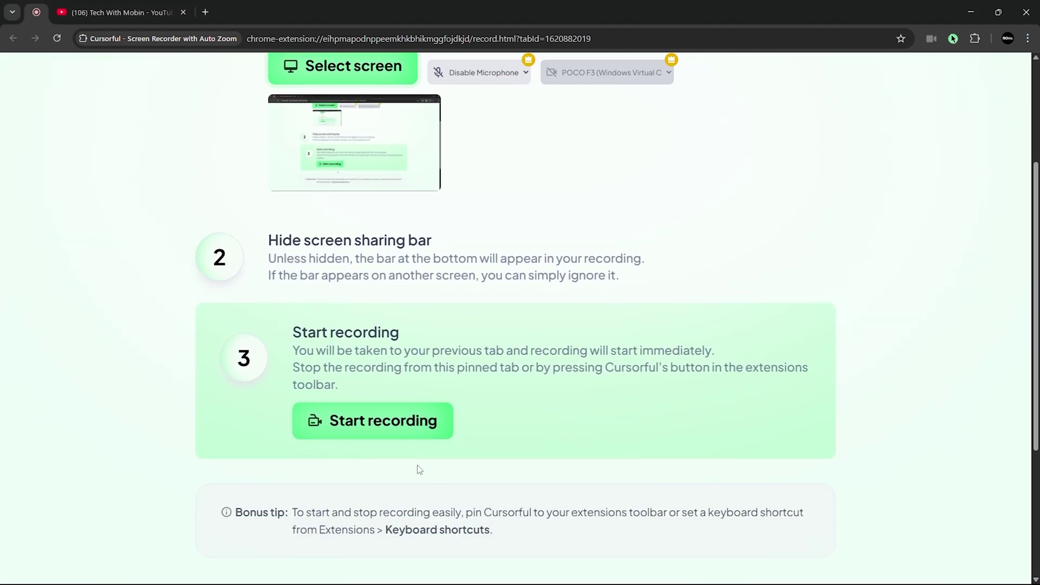
click(335, 435)
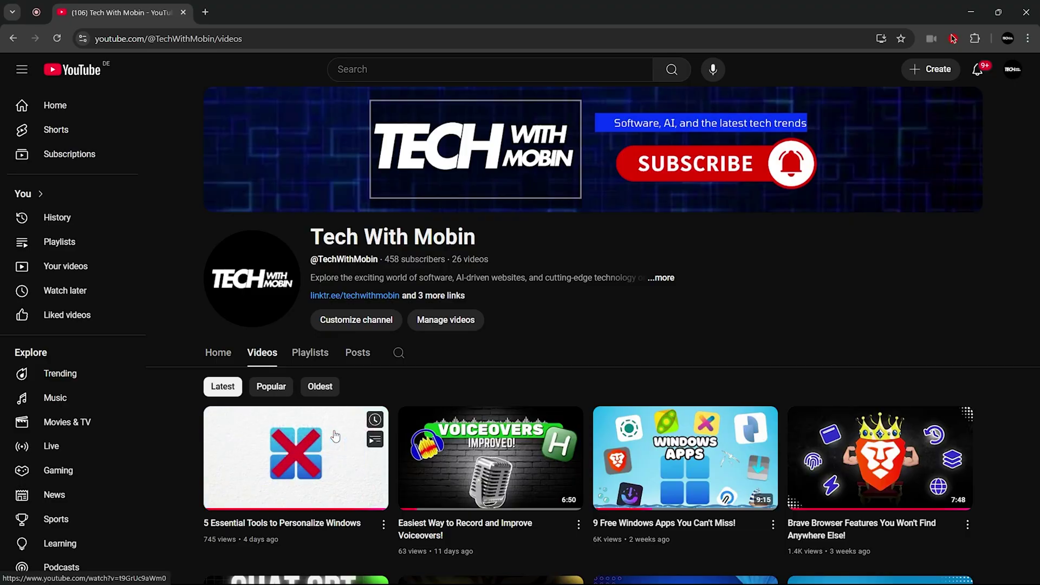
scroll(619, 300, down, 2)
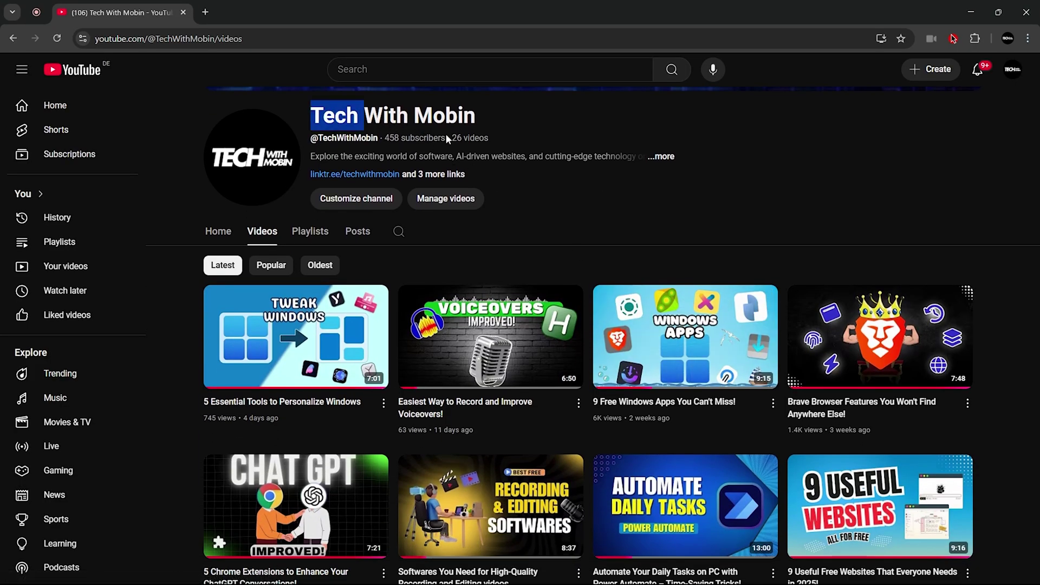
click(511, 154)
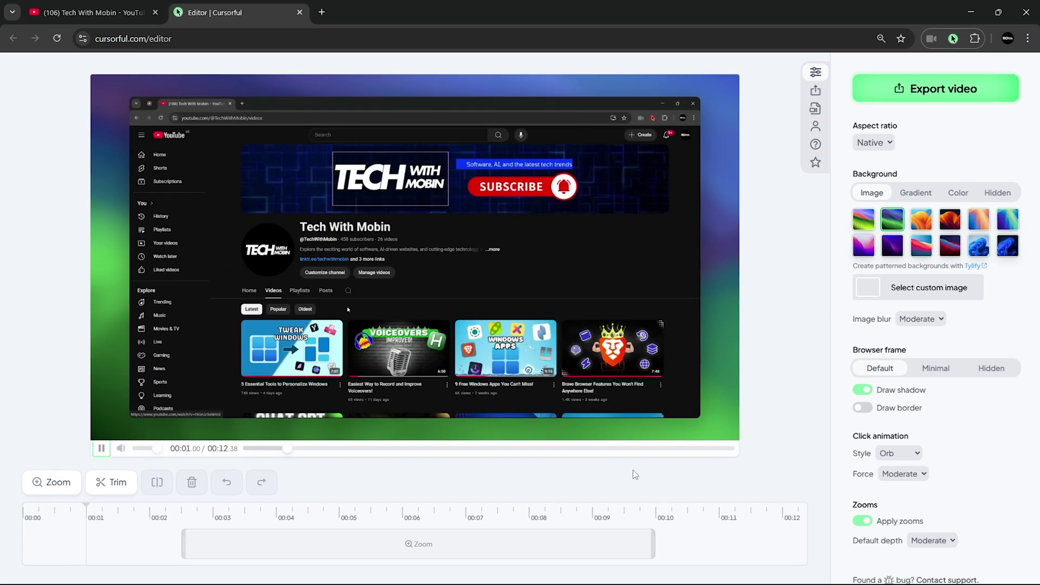
Keep the Cursorful video's aspect ratio at Native
triple_click(854, 127)
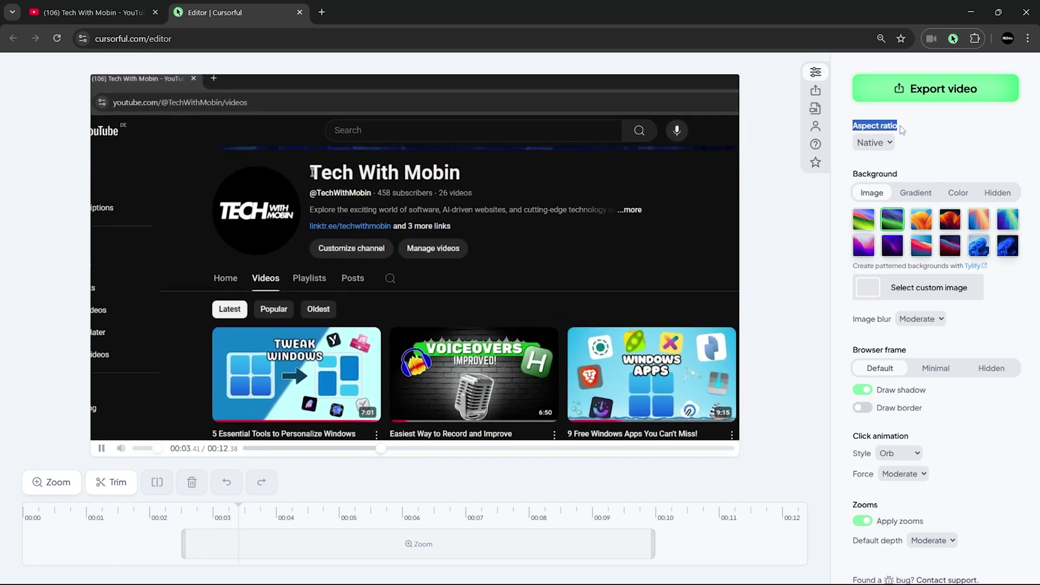
click(880, 143)
click(918, 162)
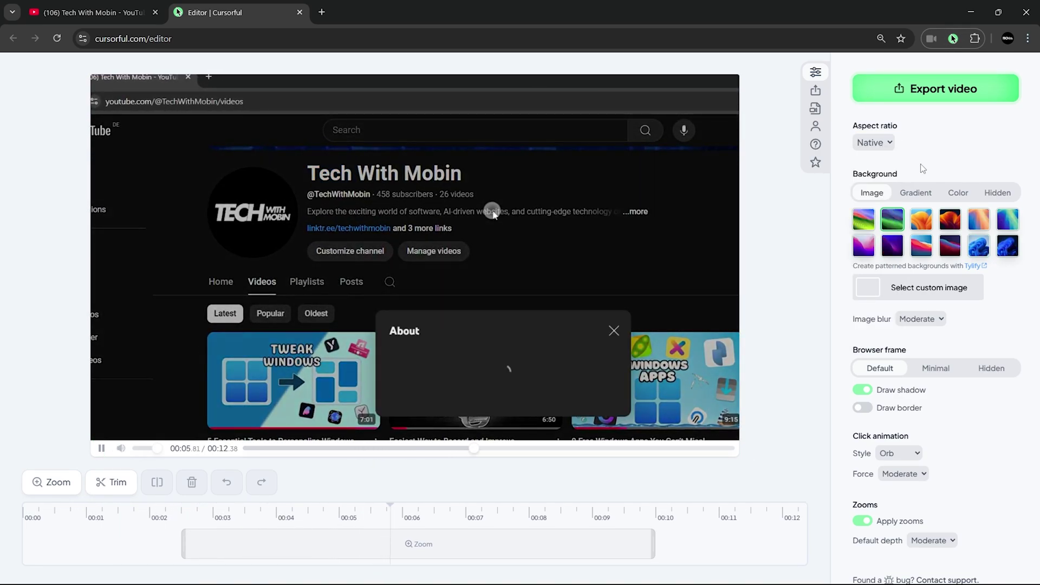
Apply a gradient background, then bring up the solid Color background choices
click(914, 194)
click(957, 194)
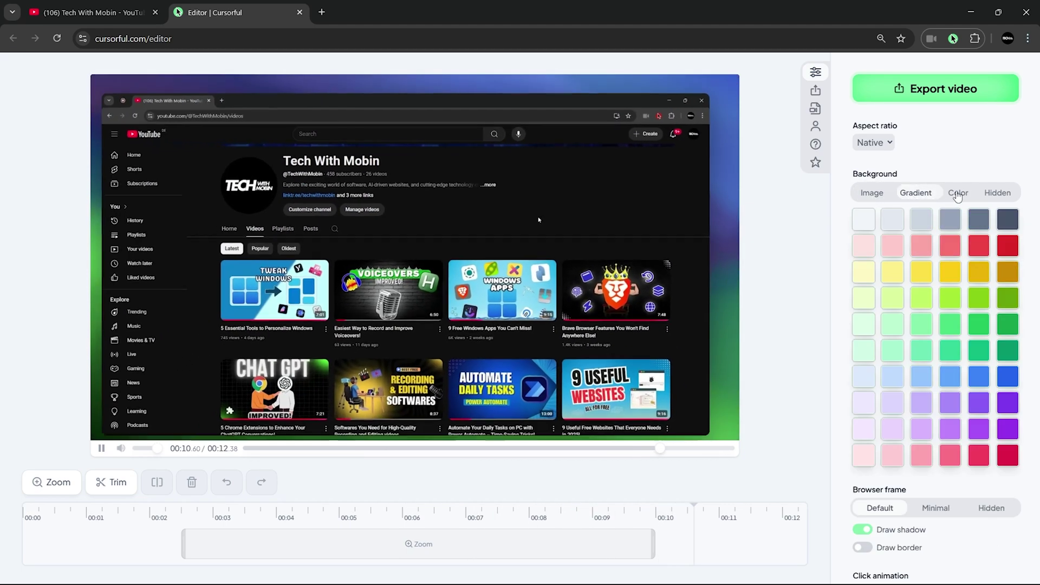
scroll(1003, 203, down, 1)
scroll(920, 271, down, 3)
scroll(875, 303, down, 1)
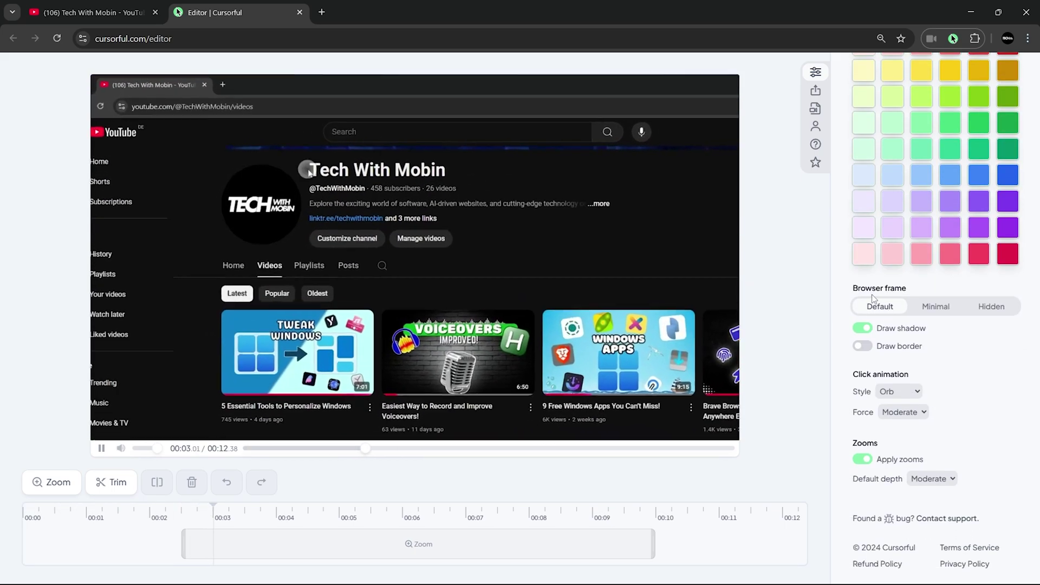
scroll(872, 294, up, 5)
scroll(872, 296, down, 1)
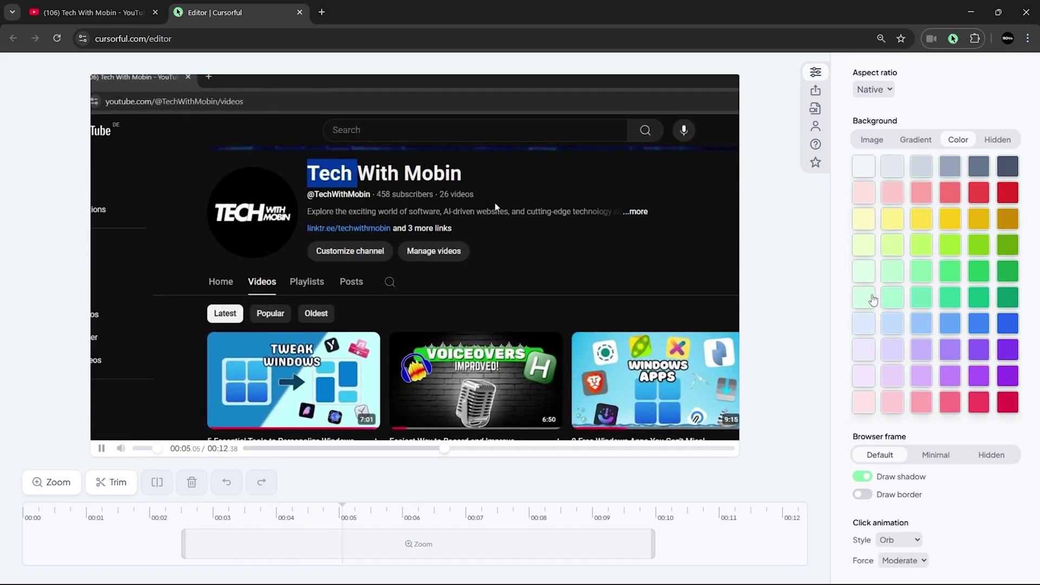
Give the recorded browser a Minimal frame, trying the Hidden frame option along the way
scroll(899, 325, down, 3)
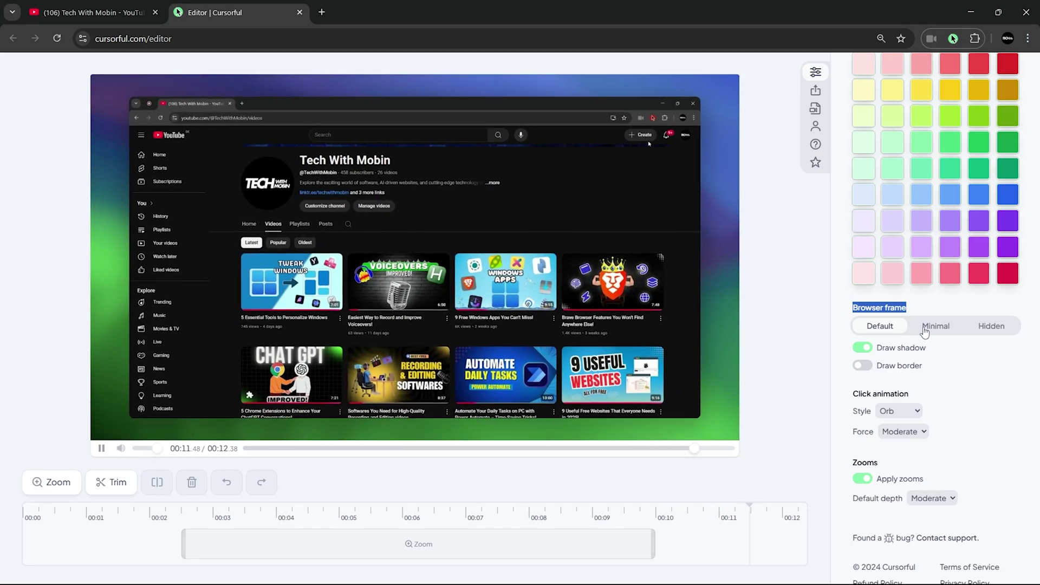
click(931, 331)
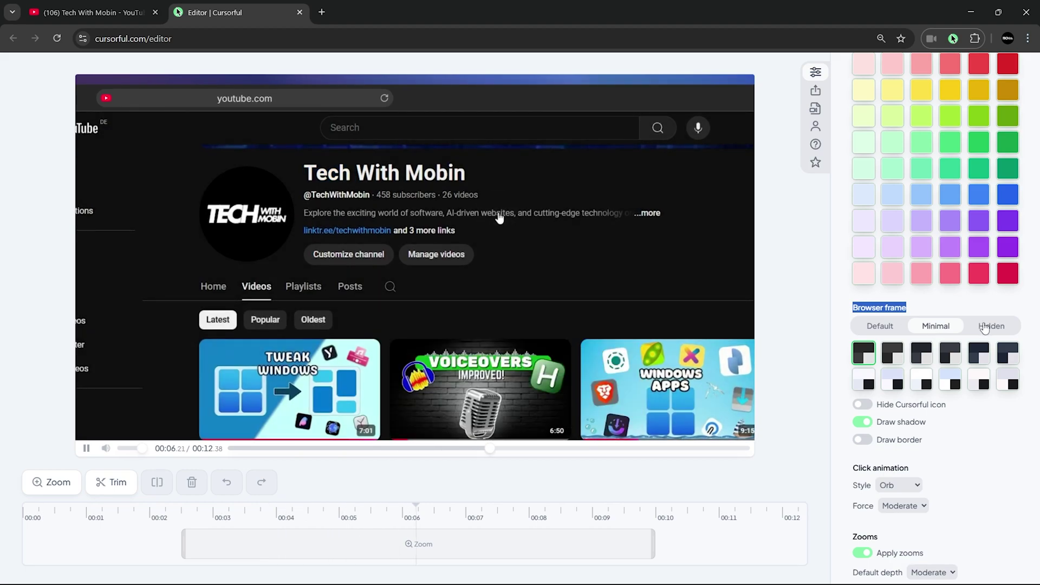
click(984, 328)
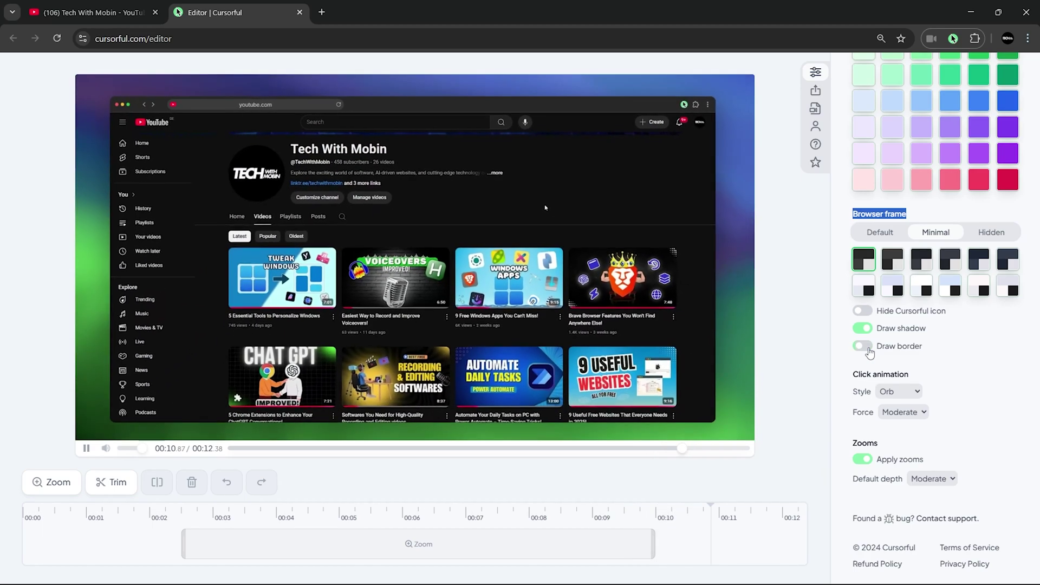
Try other click animation styles and replay them, leaving click force at Moderate
drag(855, 371, 882, 375)
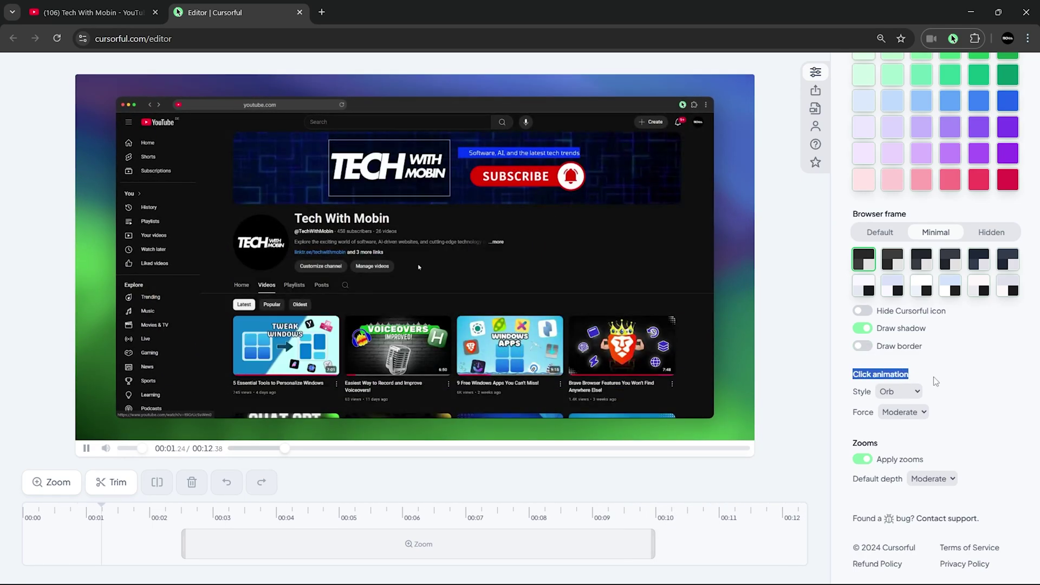
click(899, 391)
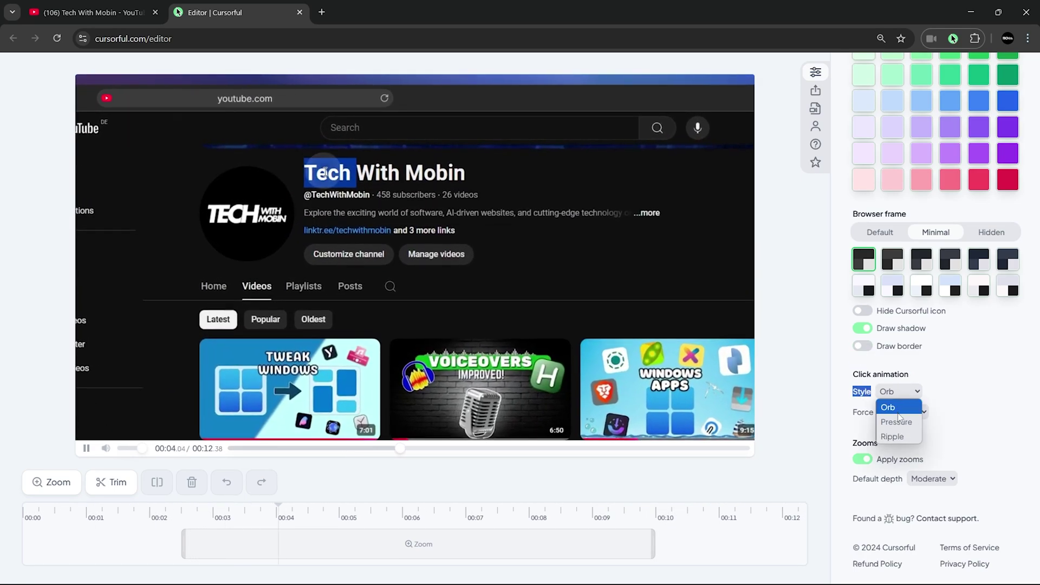
click(155, 512)
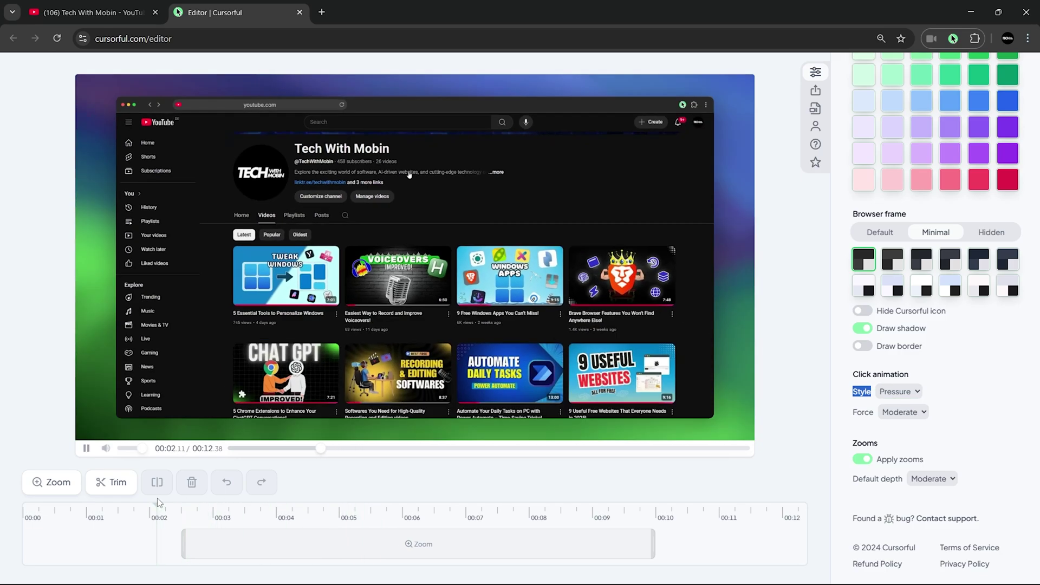
click(890, 392)
click(896, 411)
click(941, 417)
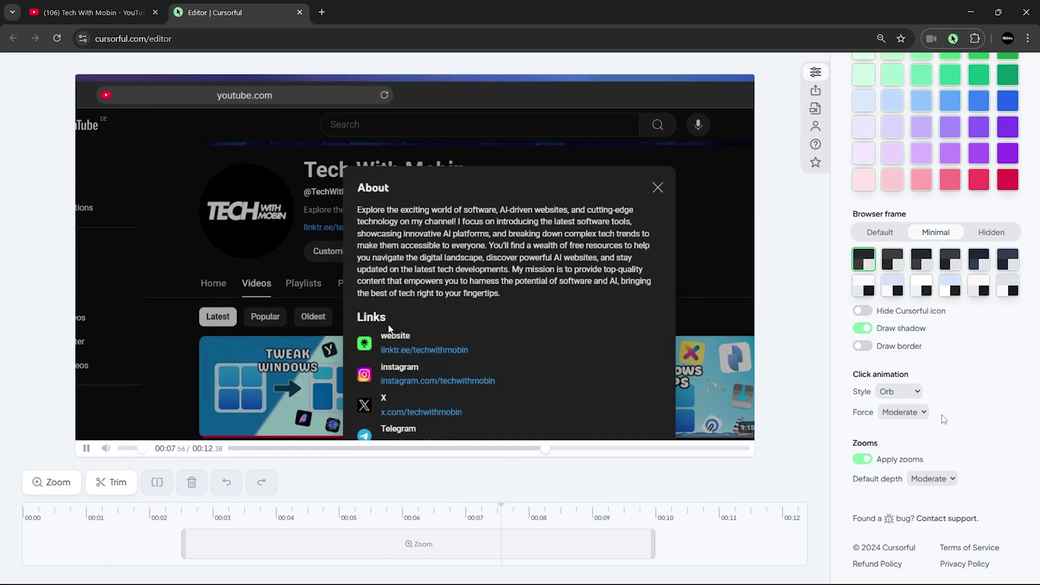
Toggle automatic zooms off and back on, then export and render the video
click(862, 459)
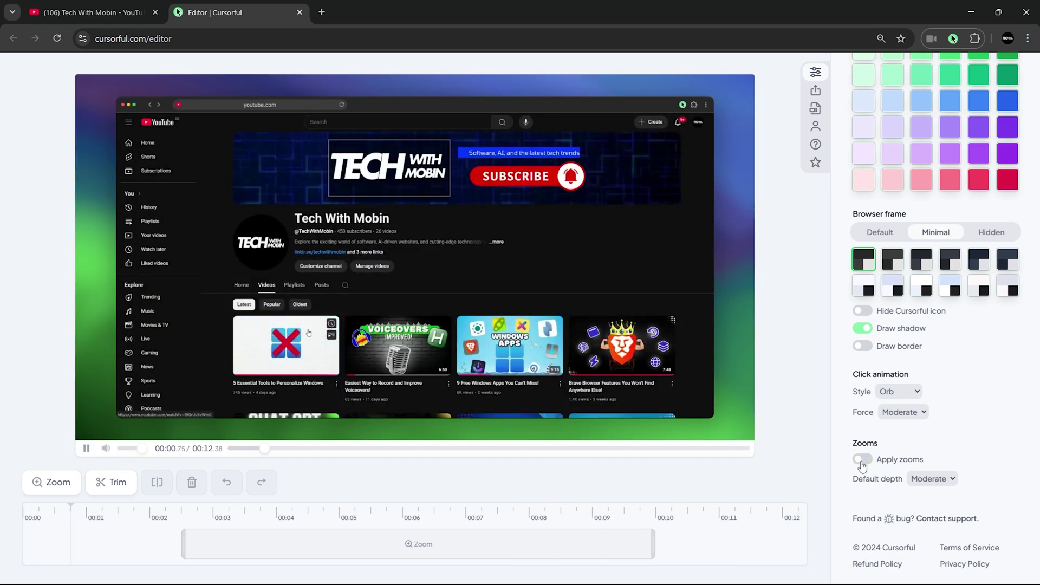
click(863, 460)
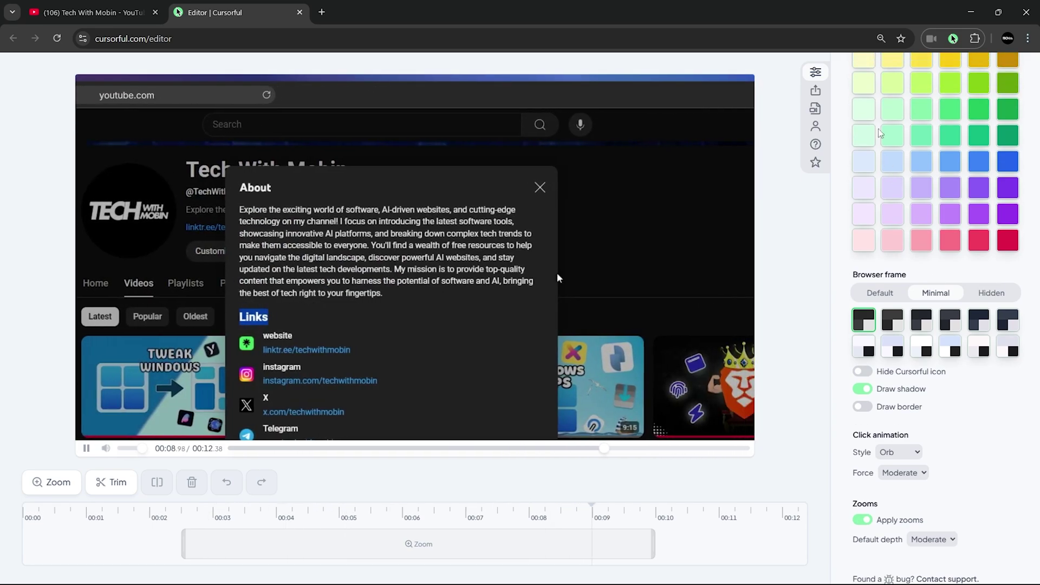
click(815, 90)
click(946, 207)
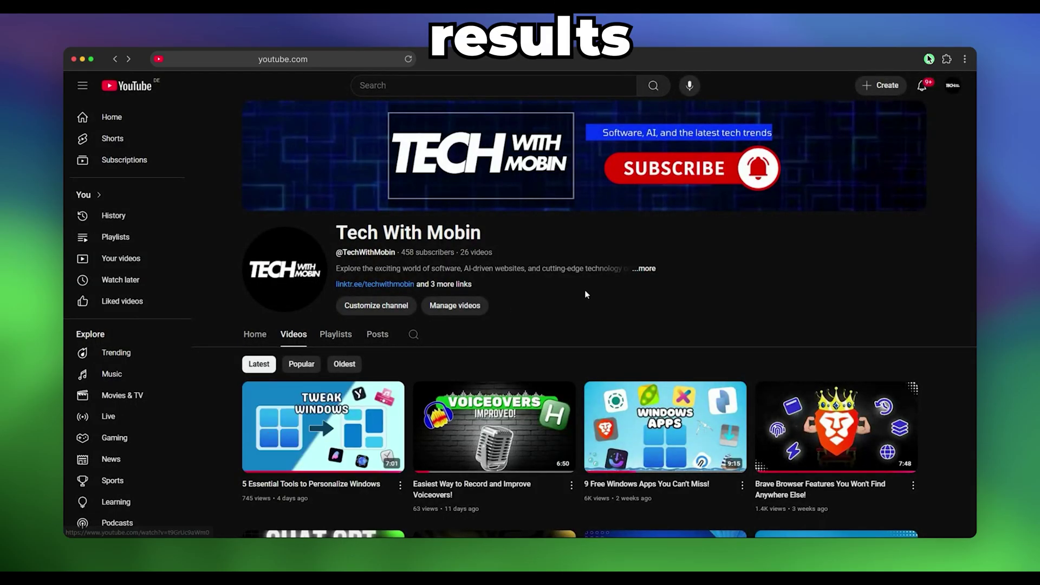
Let the render finish, confirm the Render complete alert, and play the exported video
scroll(584, 290, down, 2)
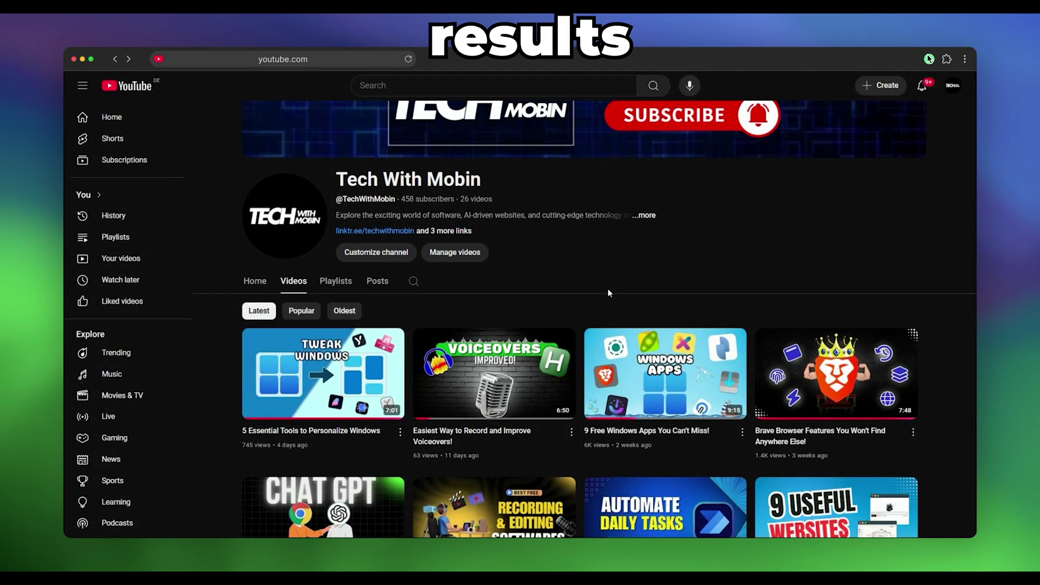
scroll(606, 292, down, 2)
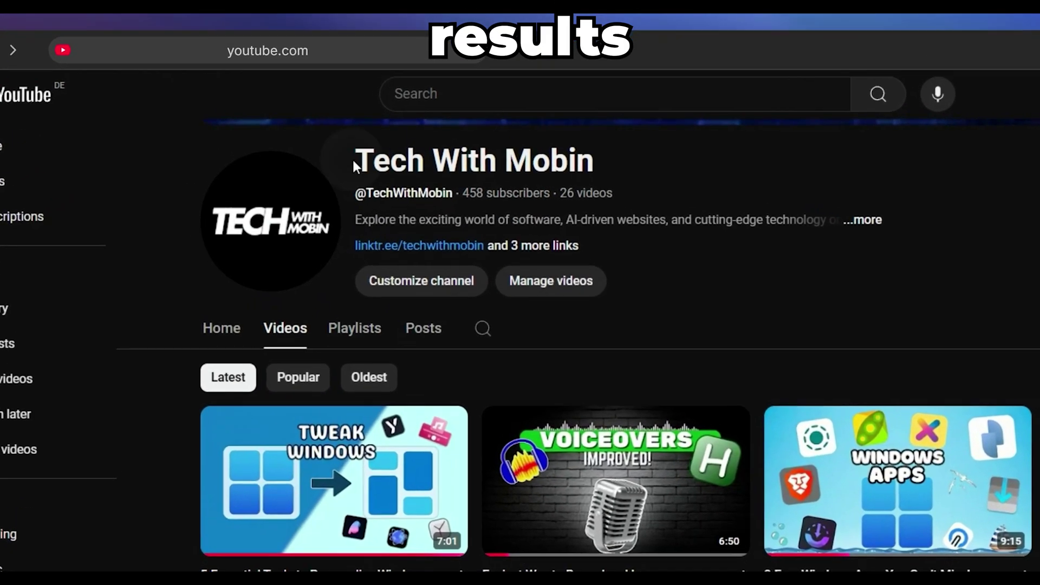
double_click(382, 163)
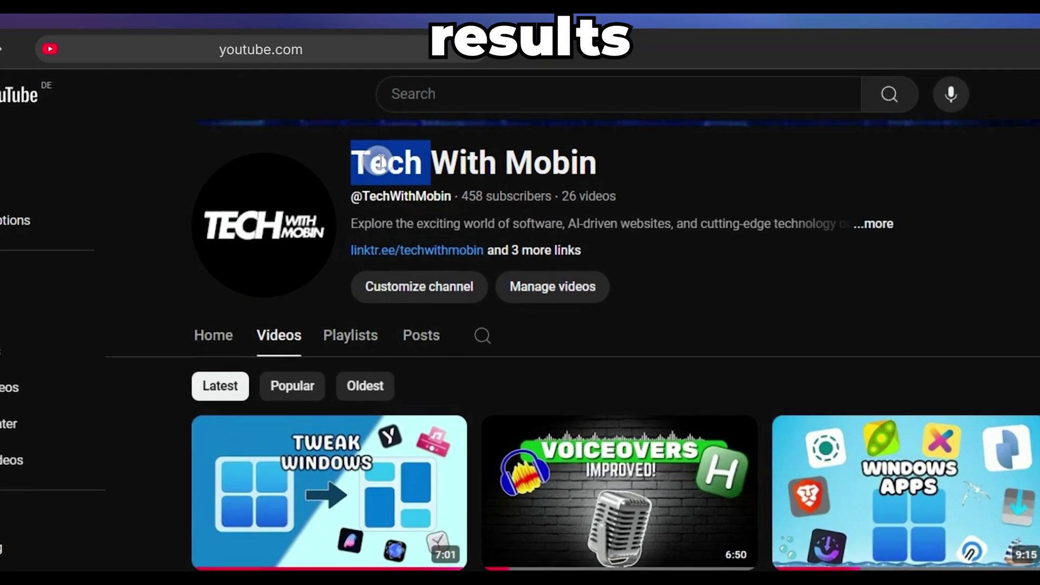
click(649, 227)
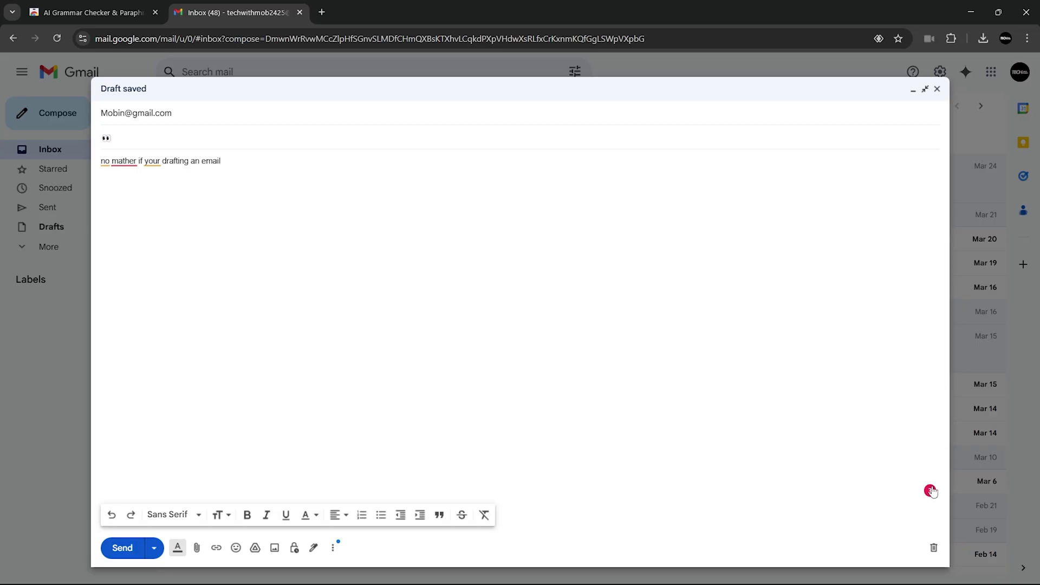
Use LanguageTool to fix 'no mather' to 'No matter' in Gmail and capitalise 'Tweeting' on X
click(931, 491)
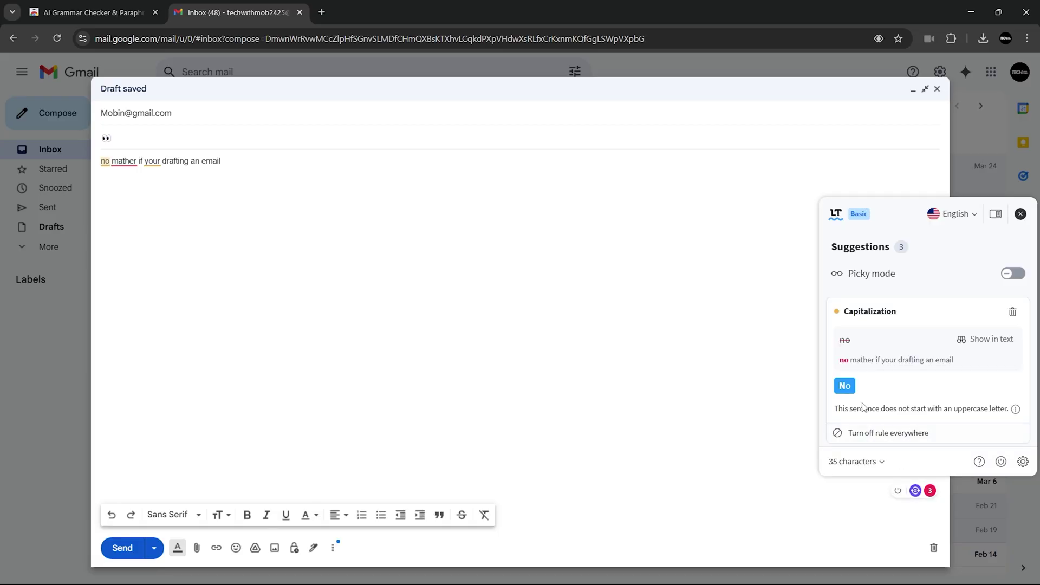
click(845, 386)
click(851, 406)
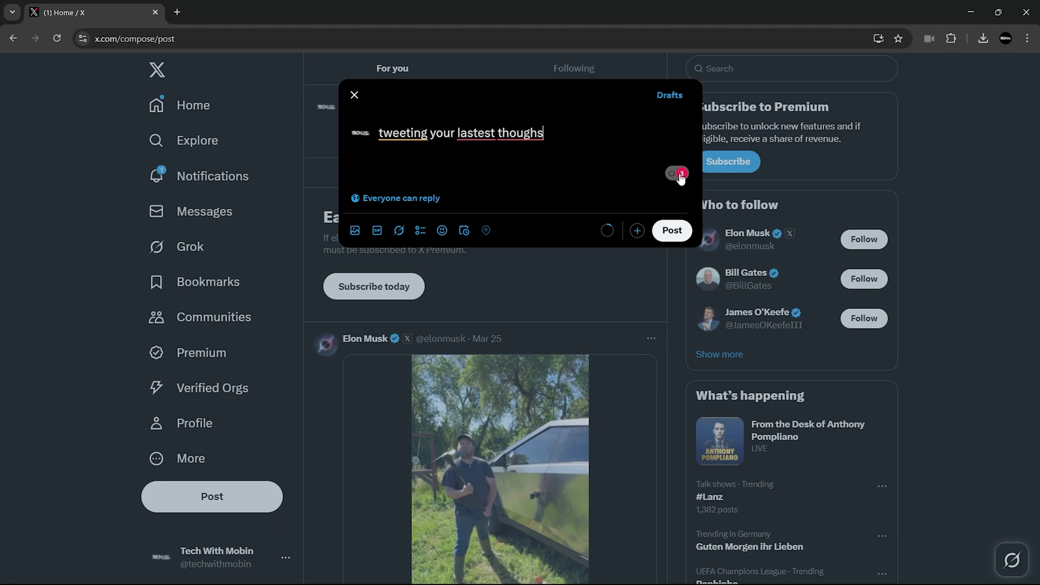
click(681, 173)
click(516, 375)
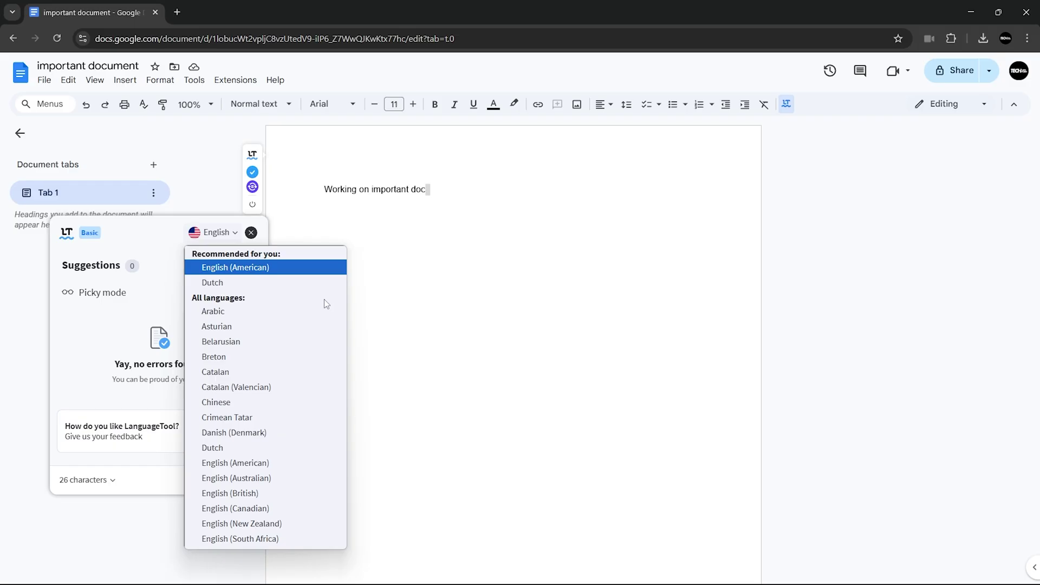
Scroll LanguageTool's language dropdown in Google Docs, then scroll its Web Store user reviews
scroll(324, 299, down, 2)
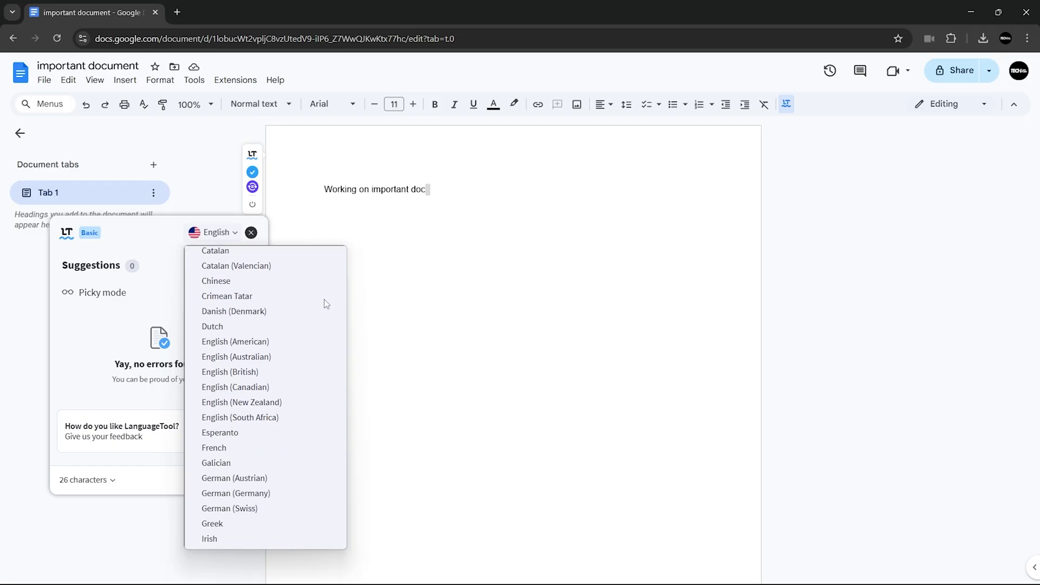
scroll(325, 302, down, 2)
scroll(325, 303, down, 2)
scroll(325, 302, down, 1)
scroll(324, 302, down, 1)
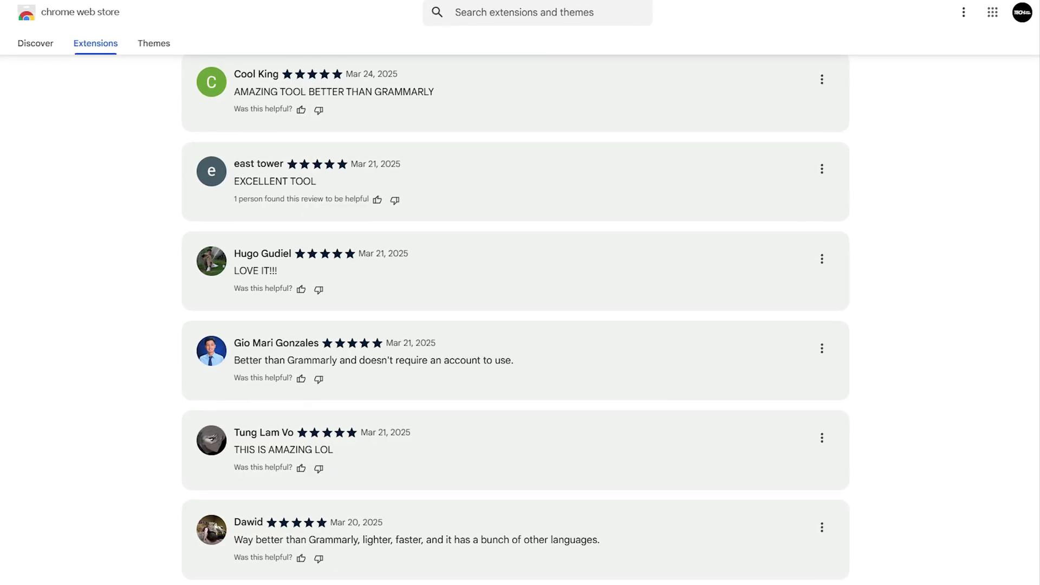
scroll(515, 320, down, 10)
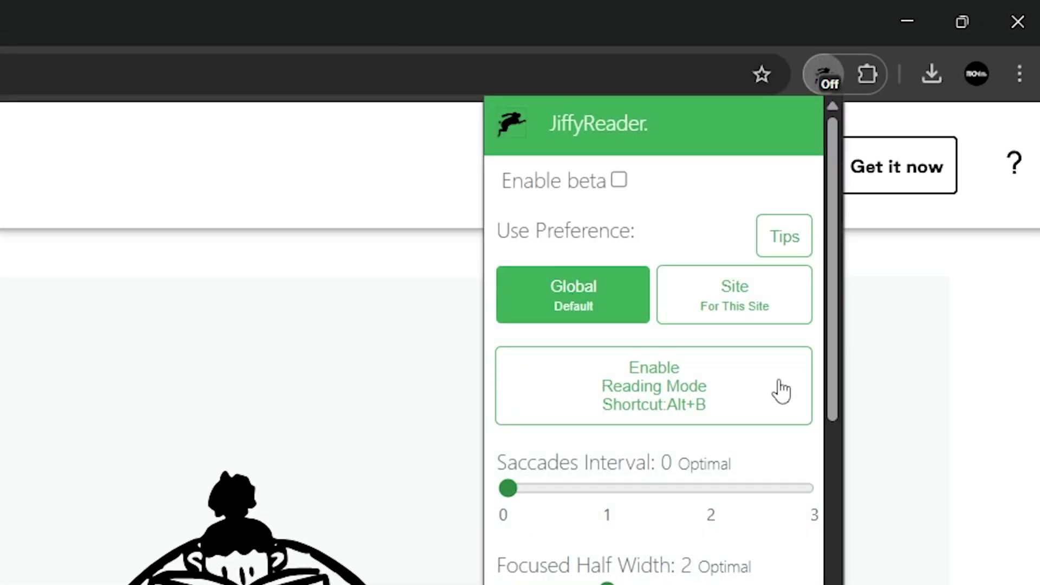
click(619, 180)
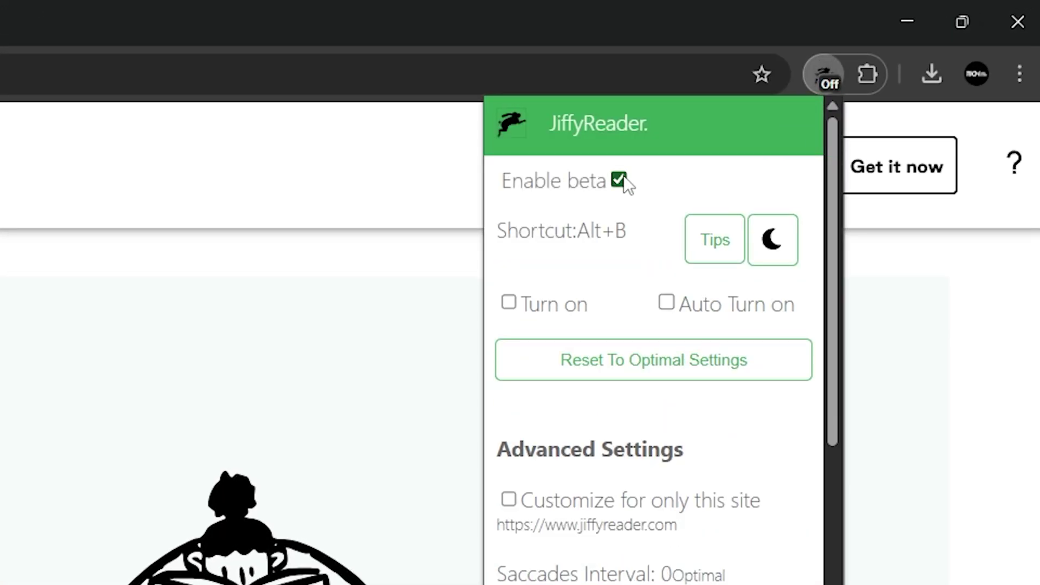
click(618, 180)
scroll(622, 179, down, 1)
scroll(622, 179, down, 2)
scroll(623, 184, up, 3)
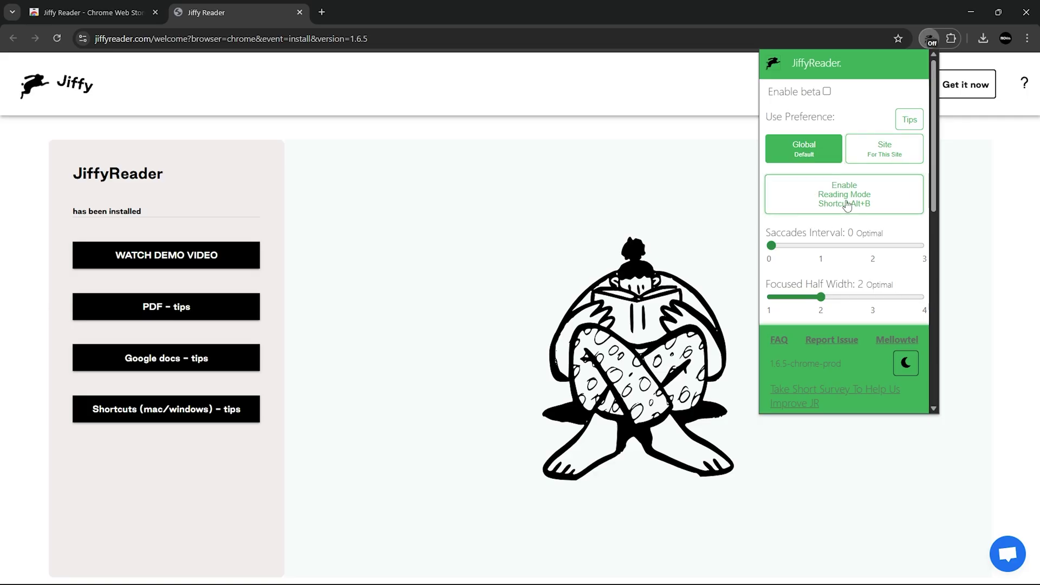
click(847, 205)
click(847, 205)
click(847, 205)
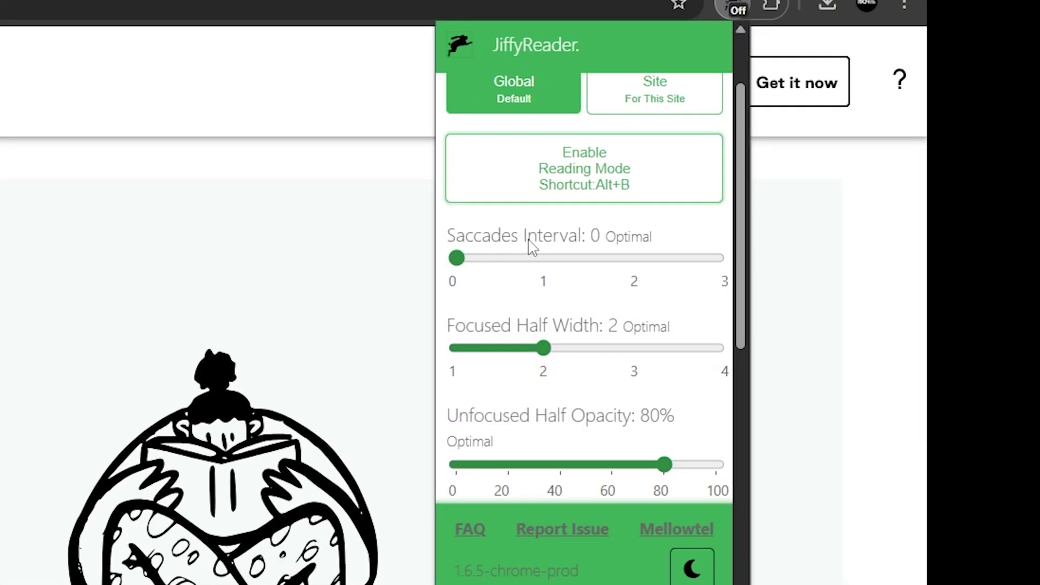
scroll(530, 306, down, 2)
scroll(530, 306, down, 3)
click(536, 268)
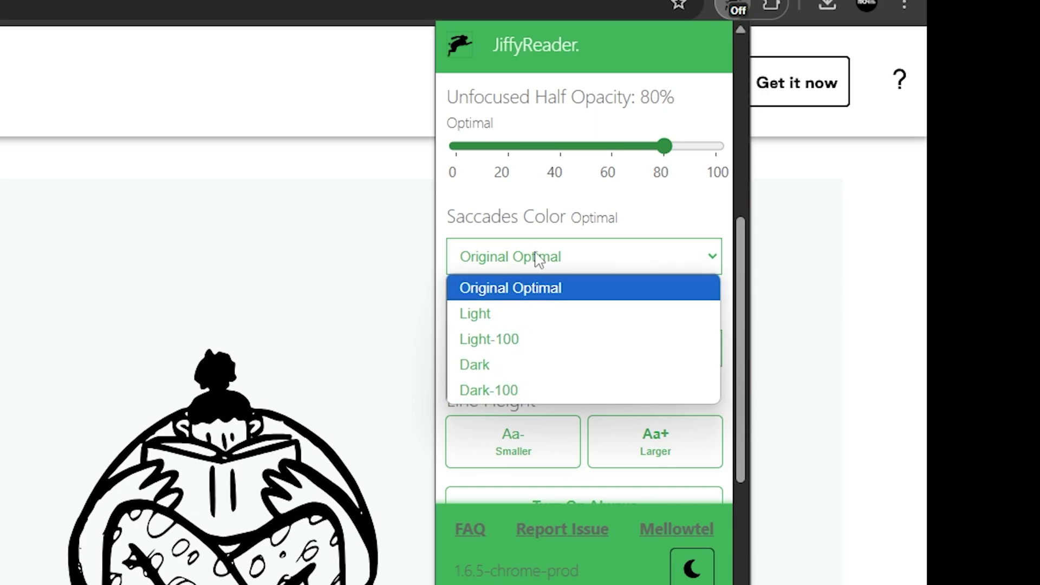
click(538, 255)
scroll(535, 257, down, 2)
click(536, 249)
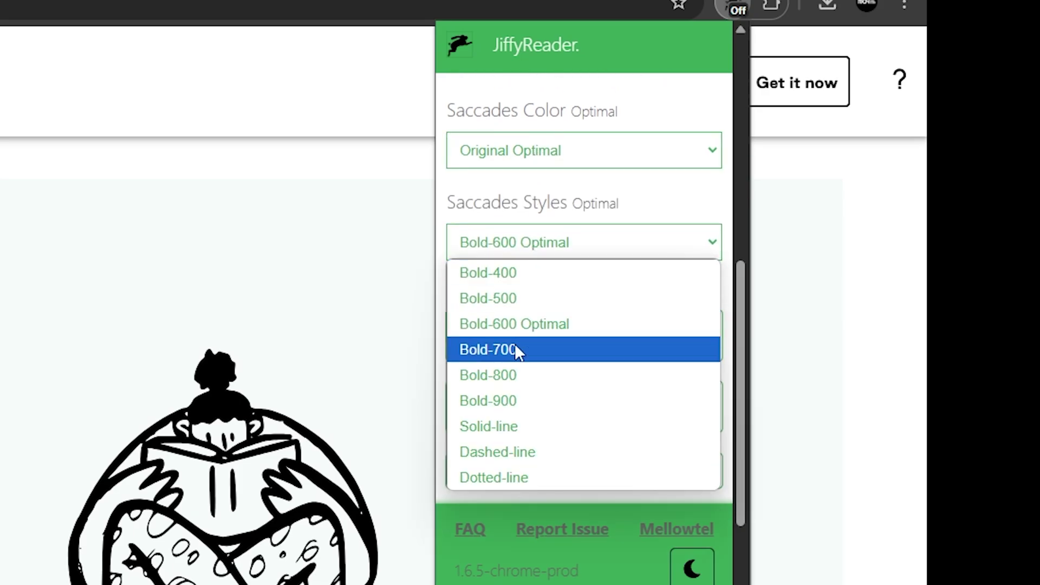
click(536, 248)
scroll(536, 248, down, 2)
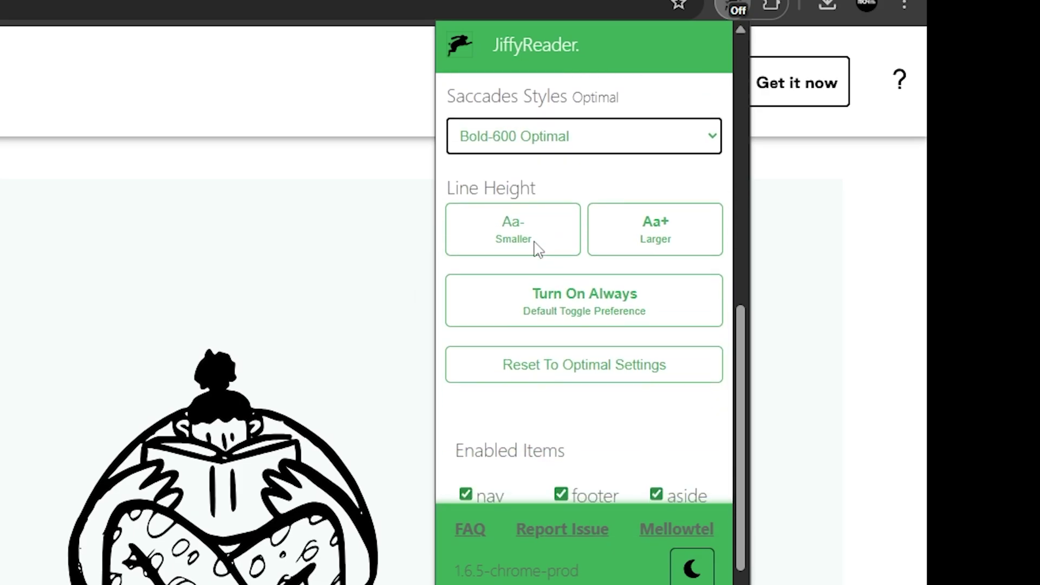
drag(547, 195, 447, 203)
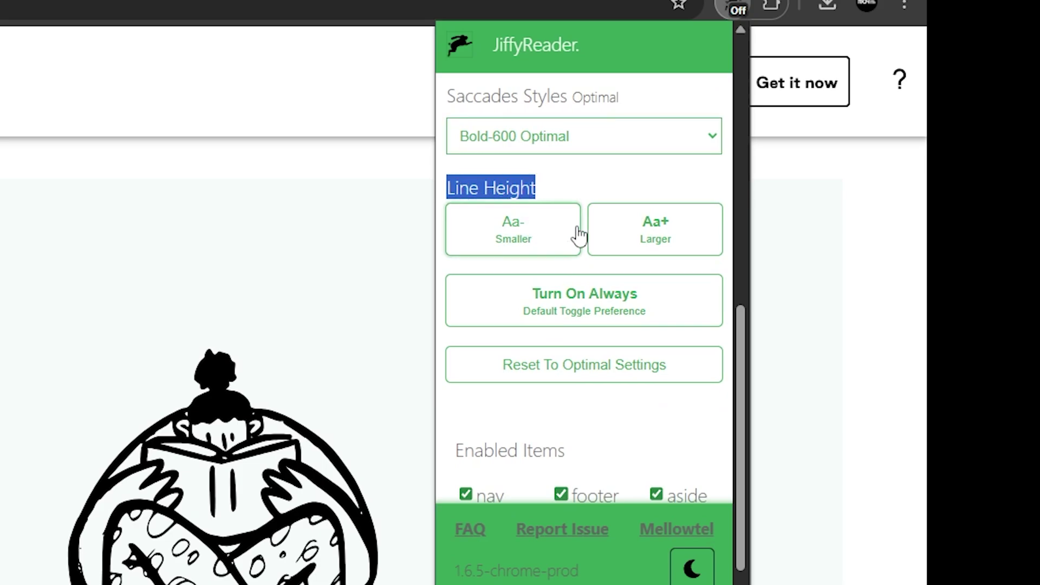
click(627, 237)
scroll(628, 237, down, 3)
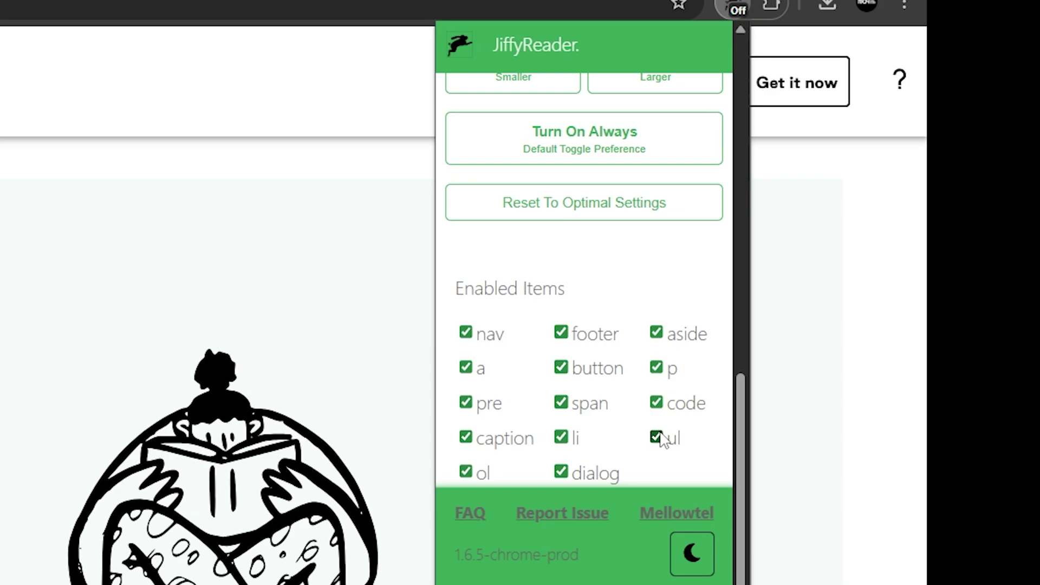
click(688, 555)
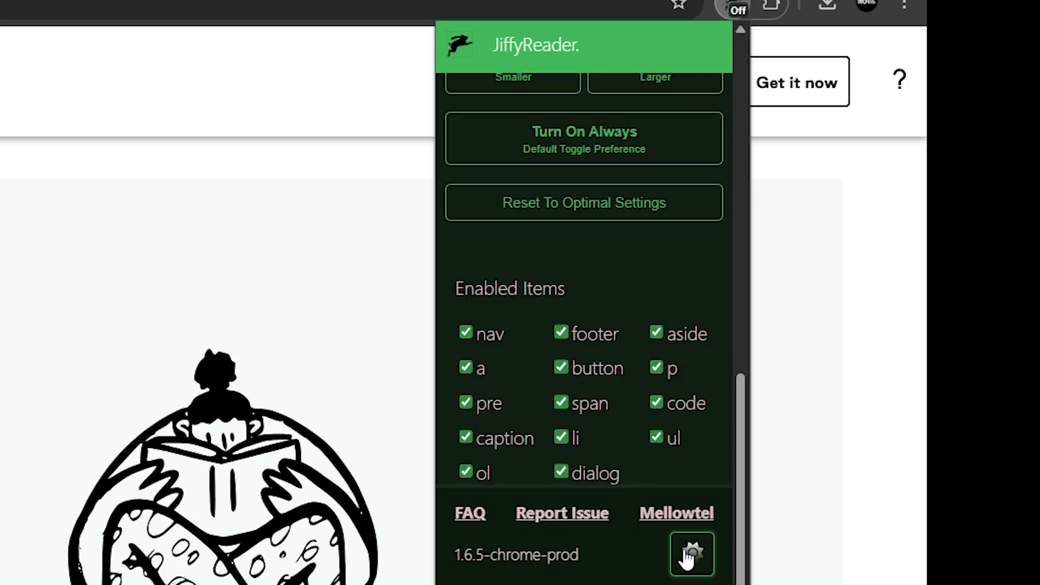
click(688, 555)
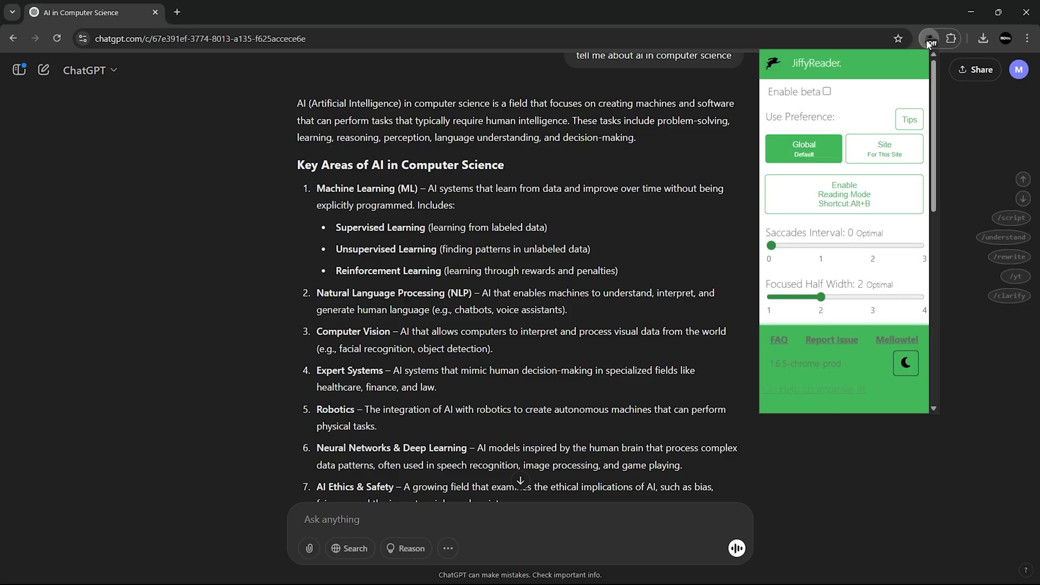
Enable JiffyReader's bionic reading mode on the ChatGPT answer and scroll through it
click(851, 196)
click(613, 215)
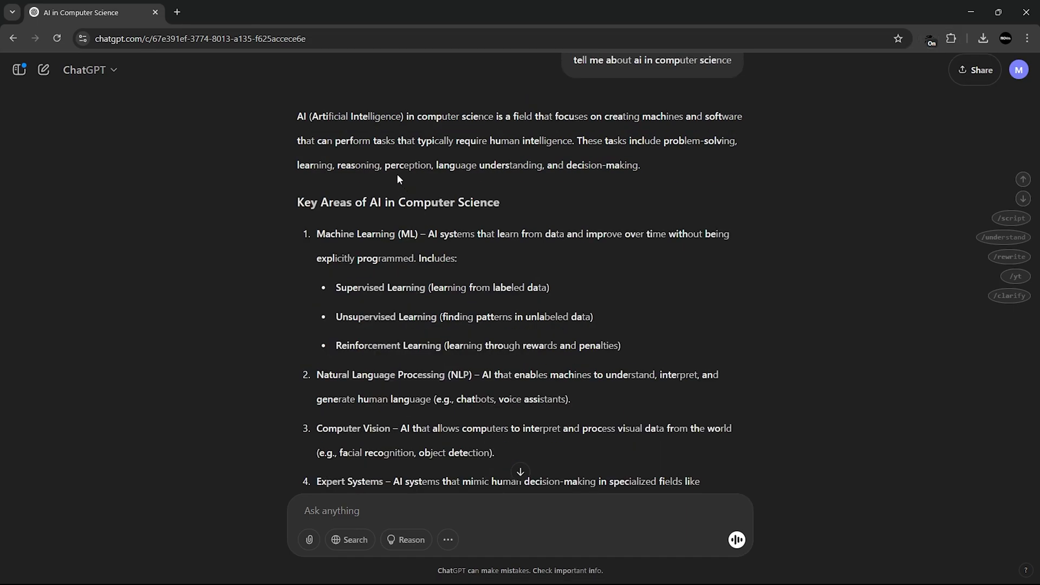
scroll(394, 171, down, 2)
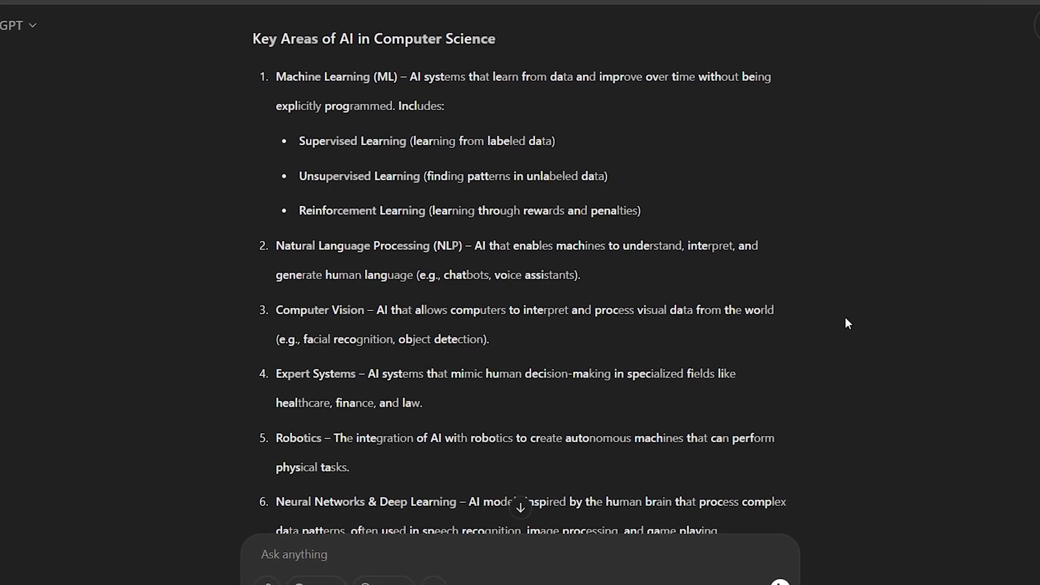
scroll(845, 317, down, 4)
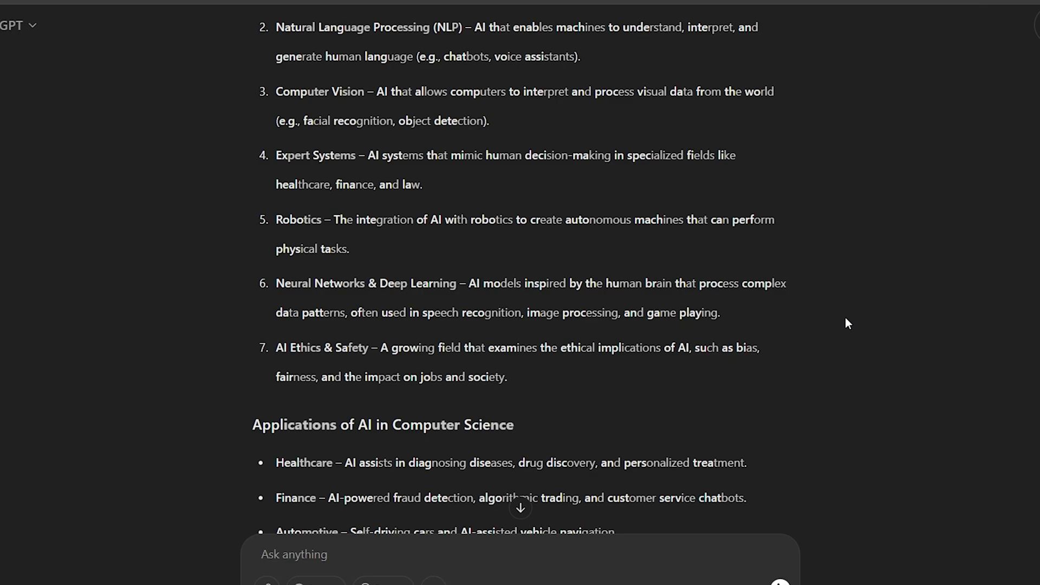
scroll(848, 323, down, 4)
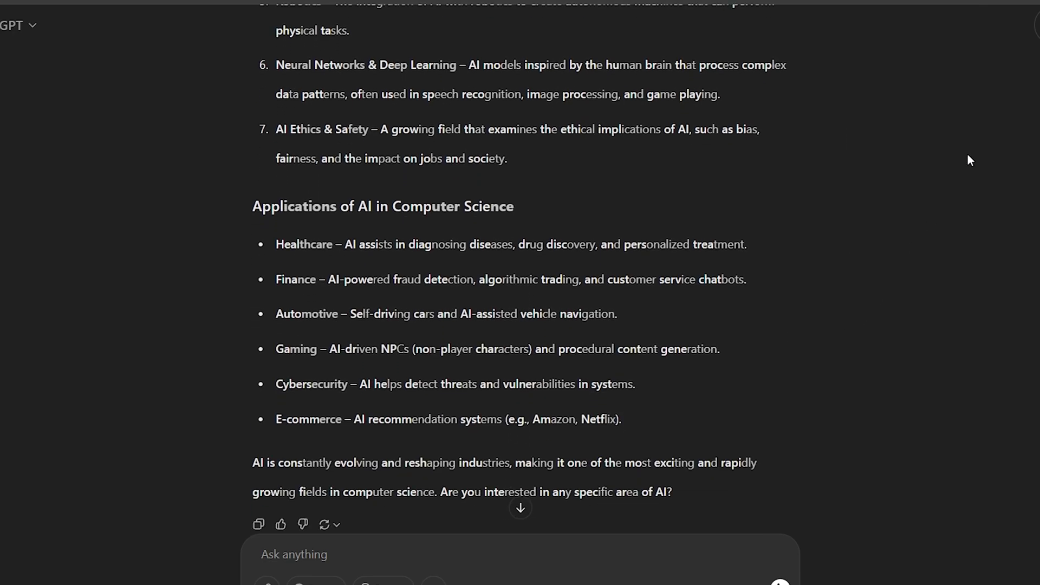
Widen JiffyReader's Focused Half Width to 4
click(1020, 2)
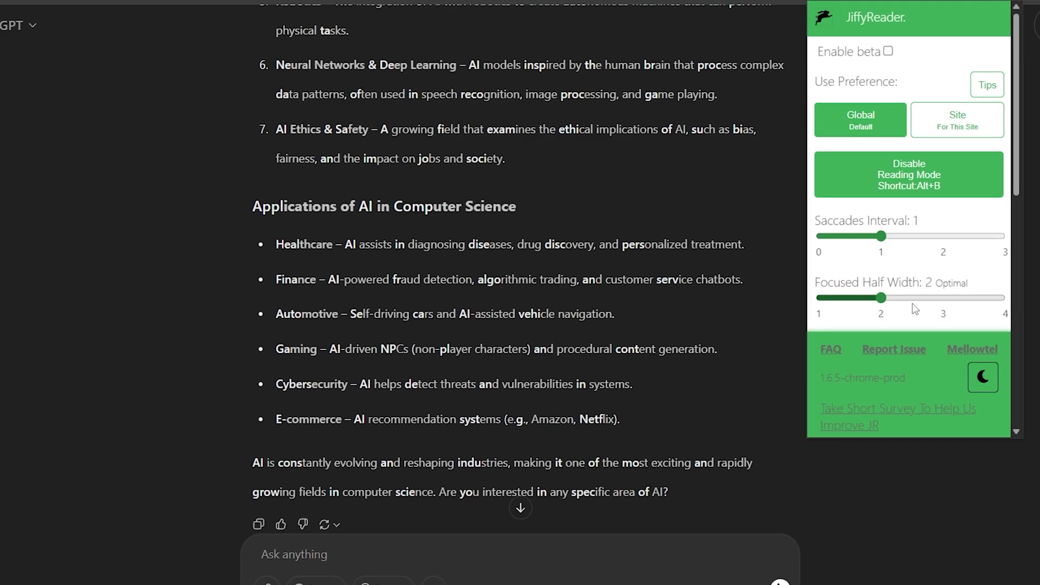
click(933, 298)
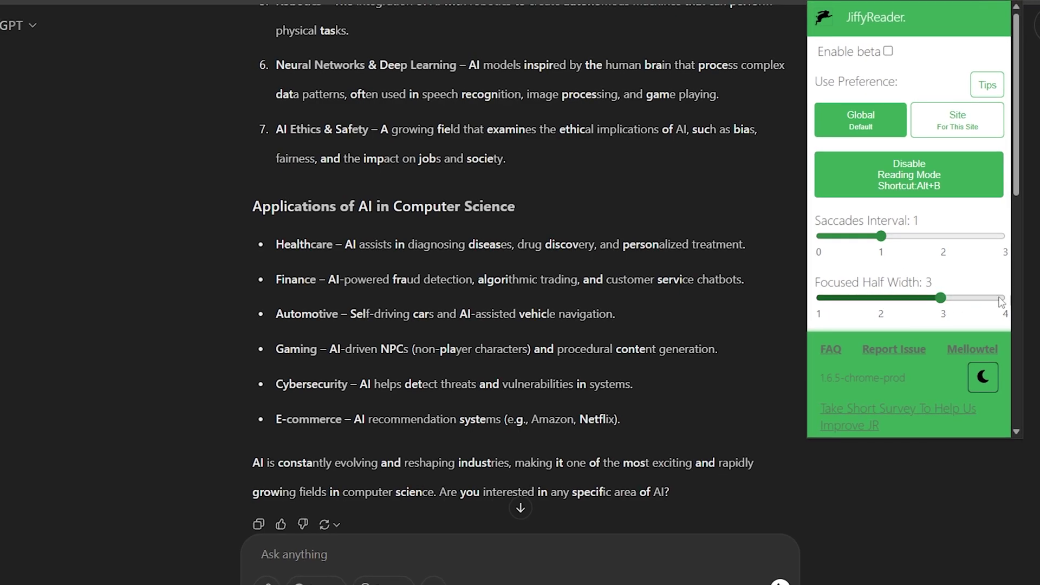
click(1000, 299)
scroll(979, 305, down, 3)
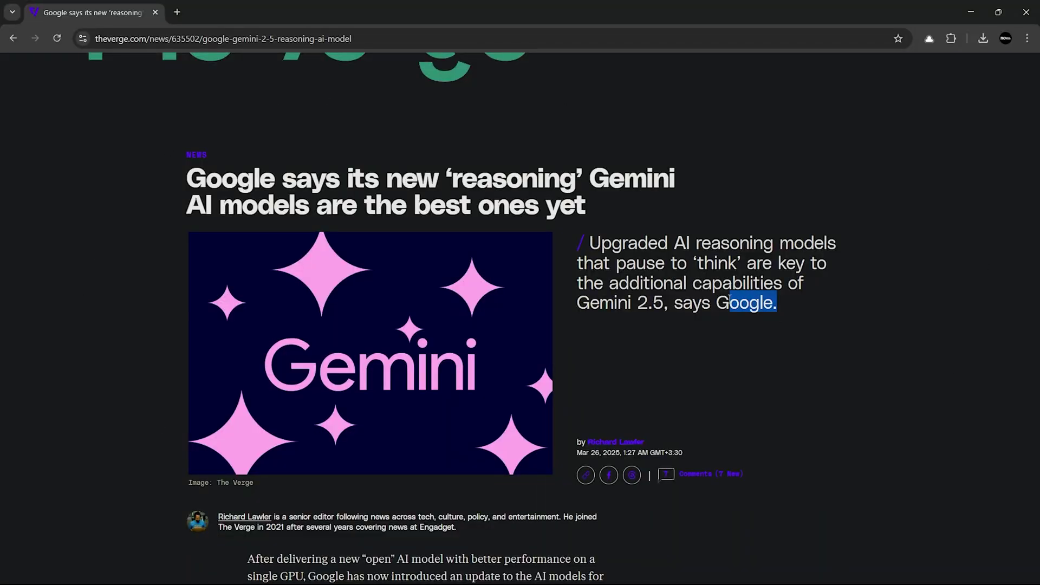
Highlight the Gemini article's subheading in green with Raindrop
right_click(661, 246)
click(689, 393)
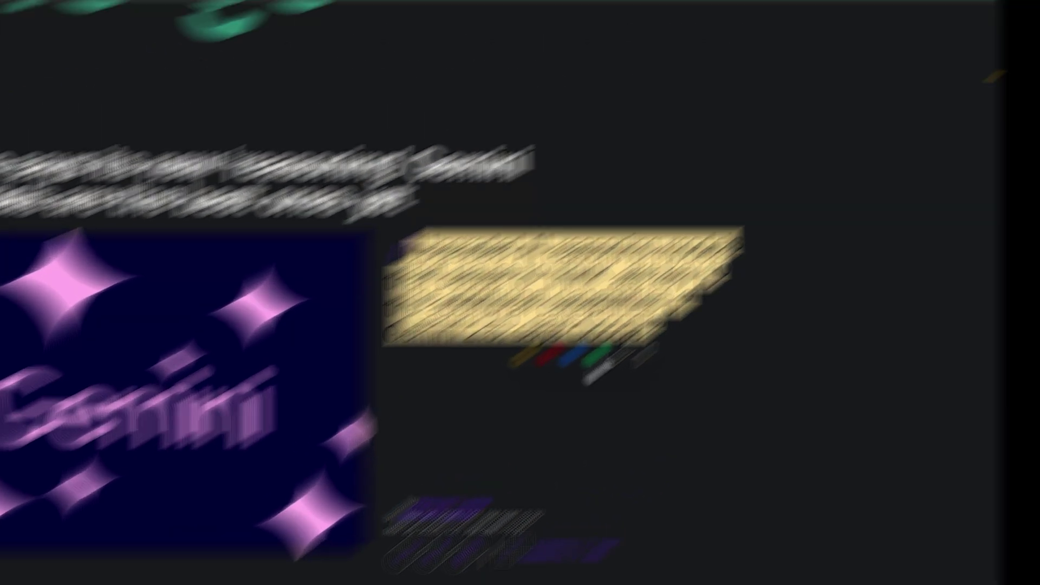
click(598, 354)
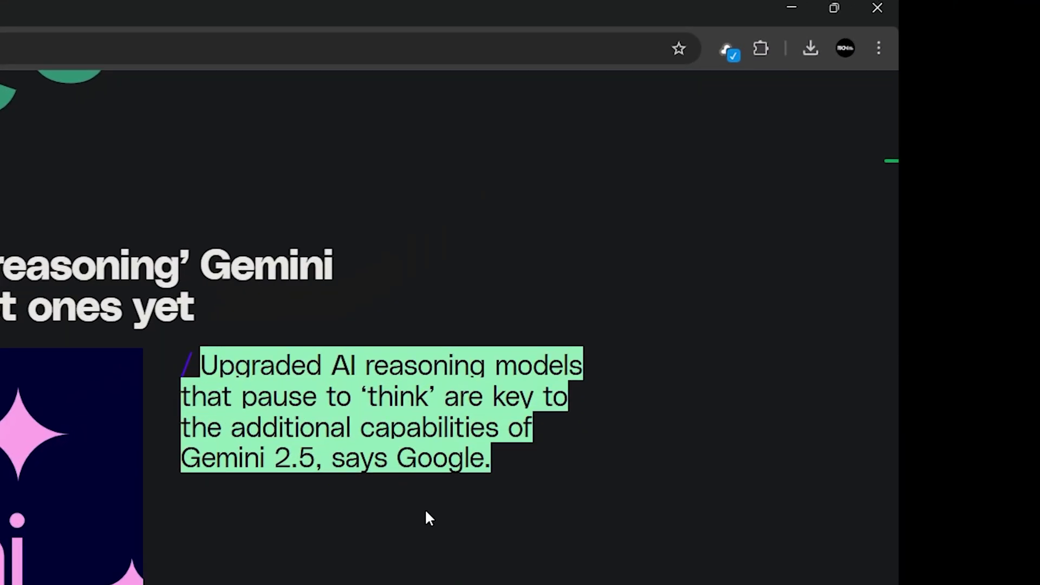
Save the article to Raindrop with a 'google' note, checking the Unsorted collection options
click(726, 50)
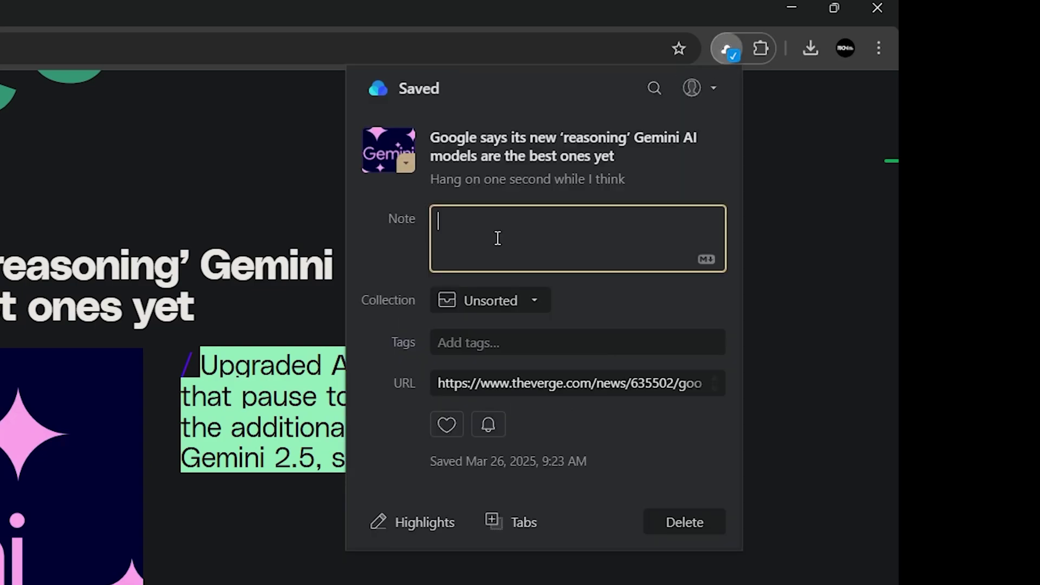
text(google)
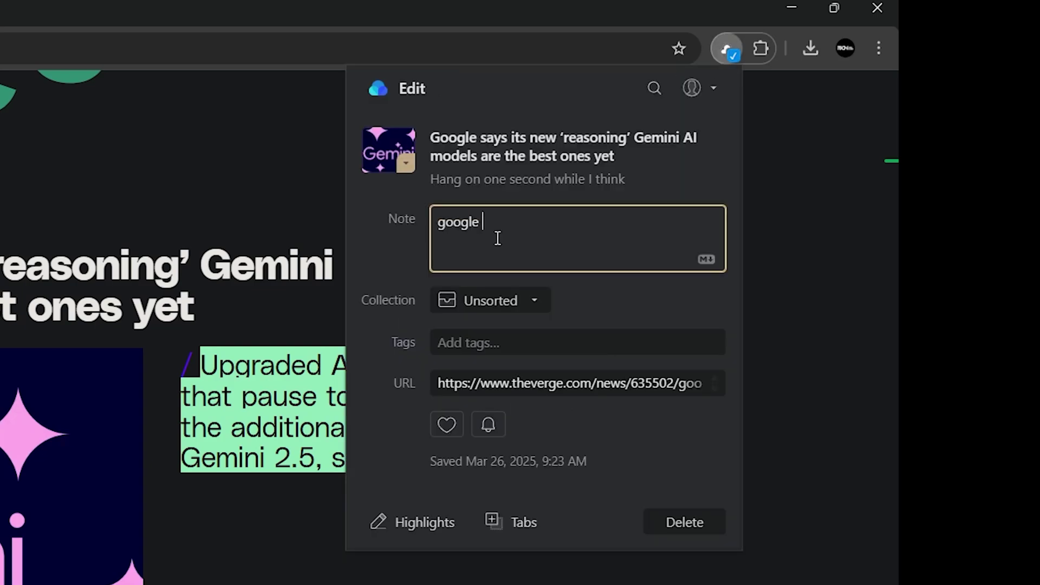
click(478, 300)
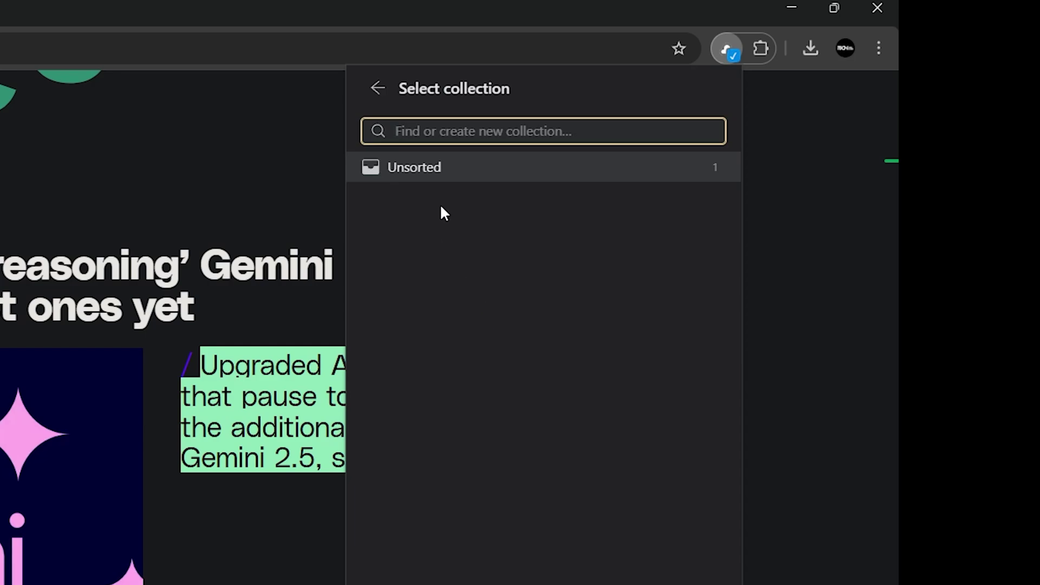
click(715, 168)
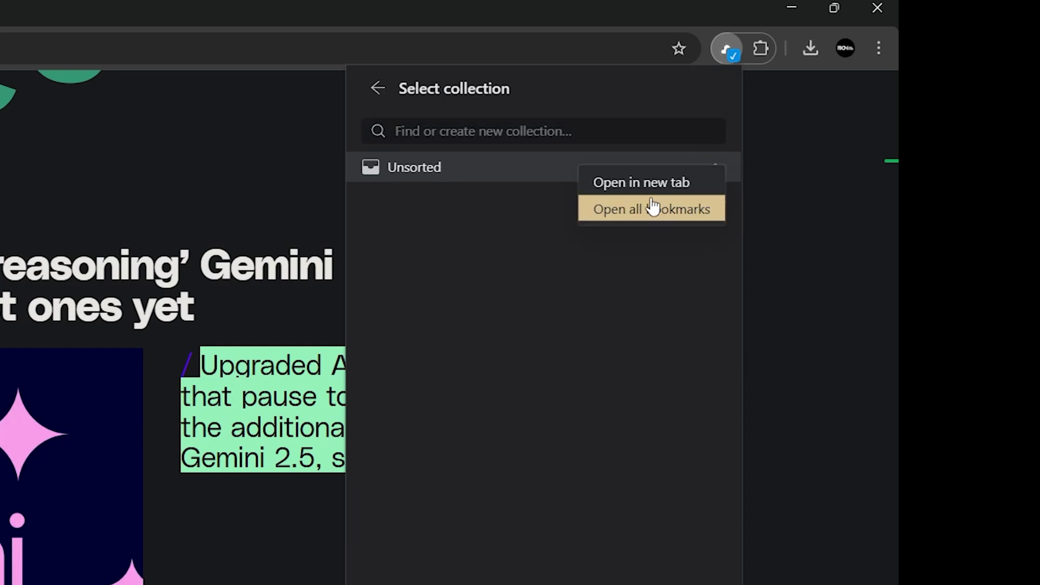
key(Escape)
key(Escape)
Add the tags google and gemini to the bookmark
click(471, 325)
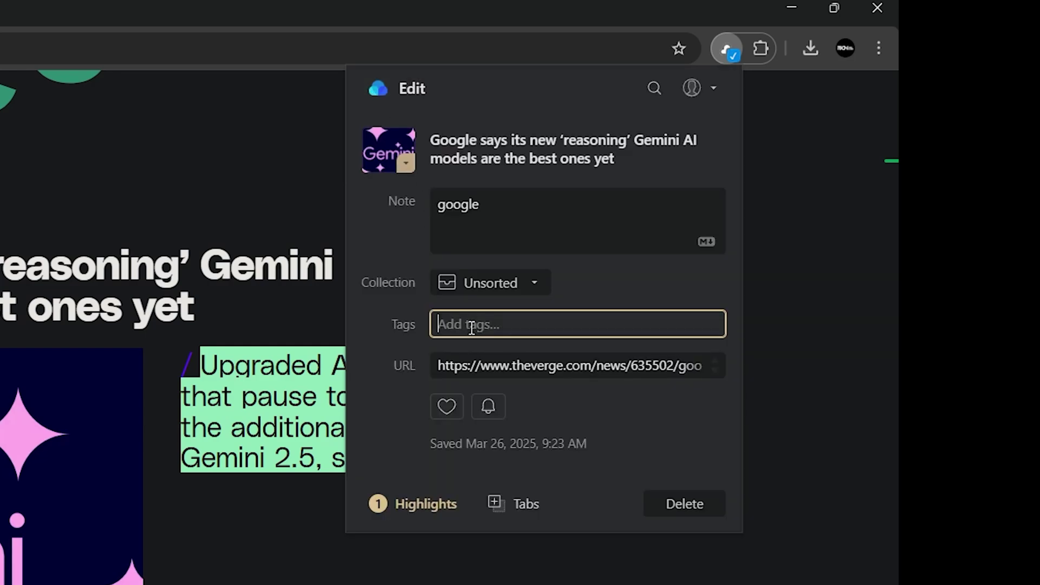
text(google)
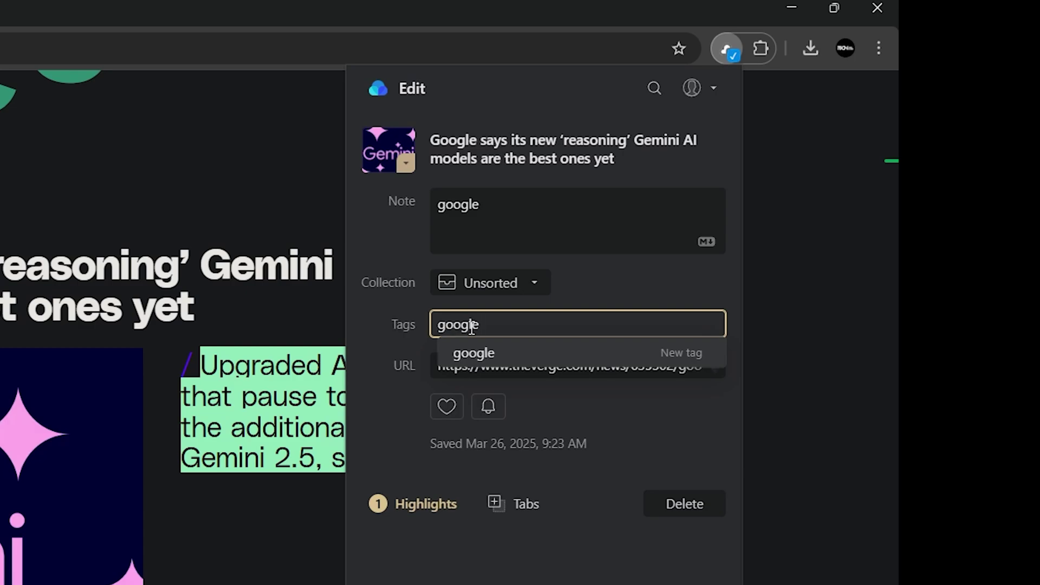
key(Return)
text(gemini)
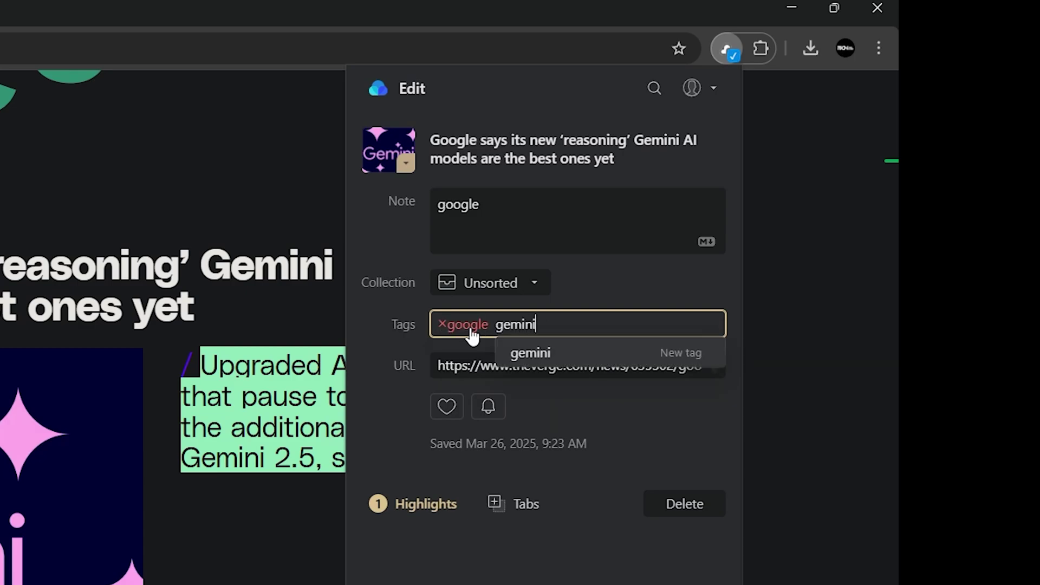
key(Return)
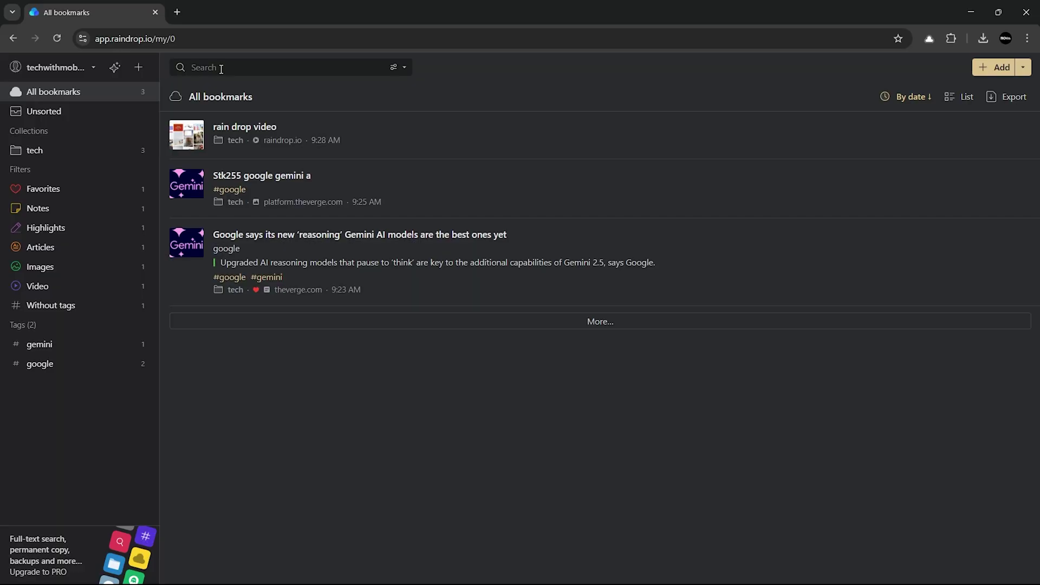
Search the Raindrop.io bookmarks for 'gemini' to list the two gemini matches
click(221, 68)
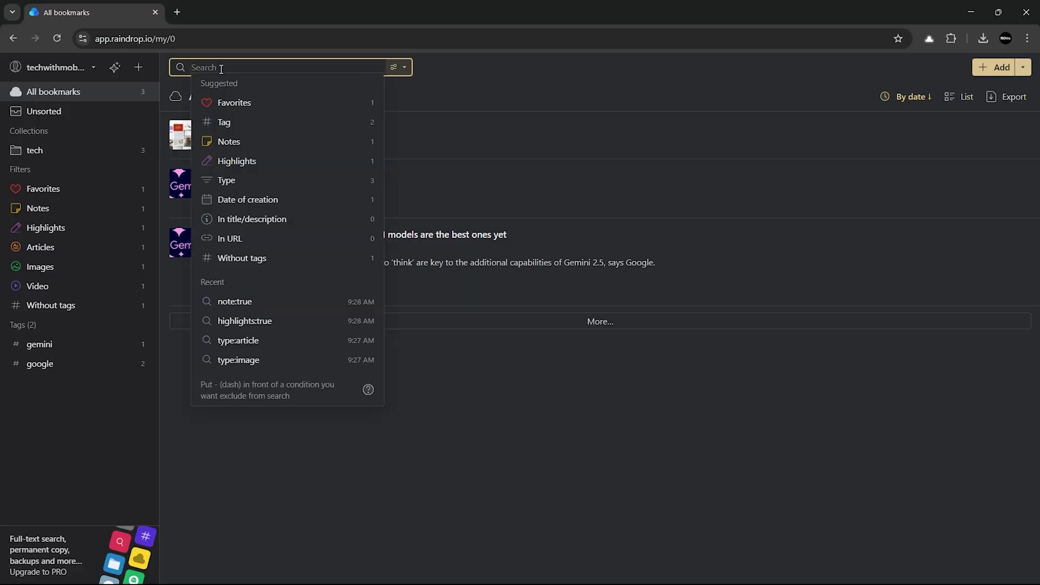
text(gemini)
key(Return)
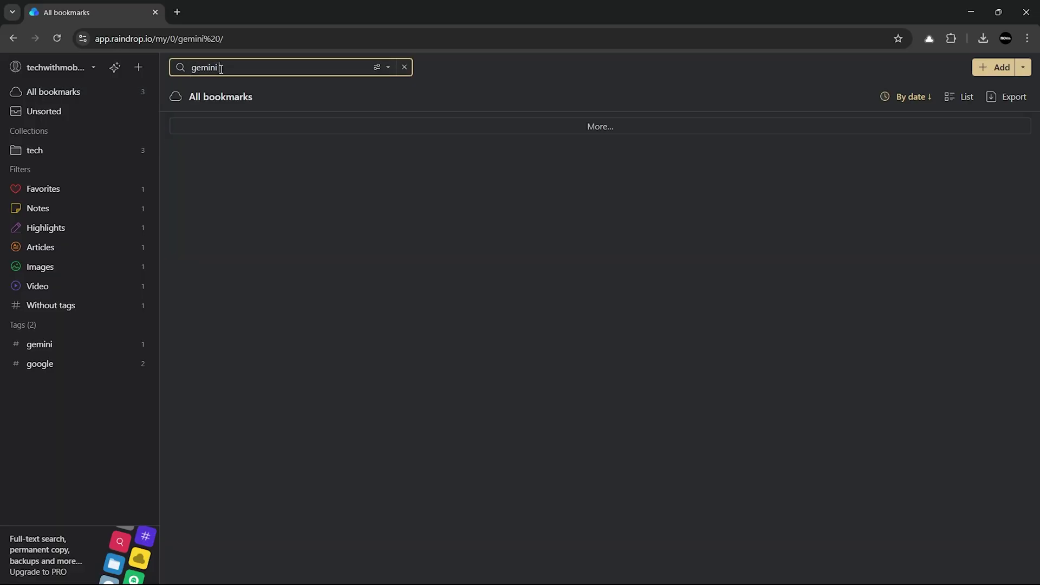
mouse_move(427, 211)
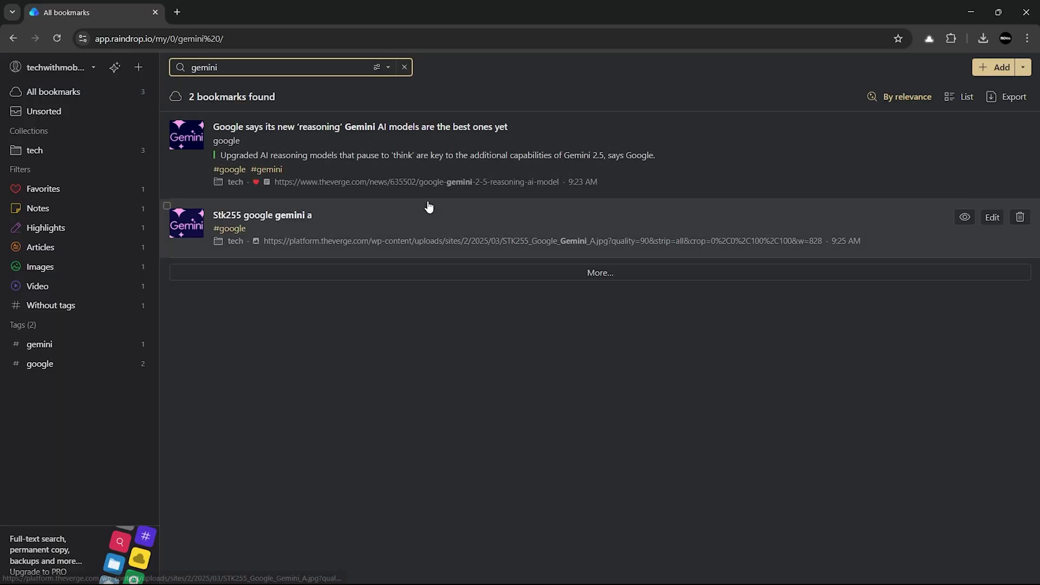
click(443, 274)
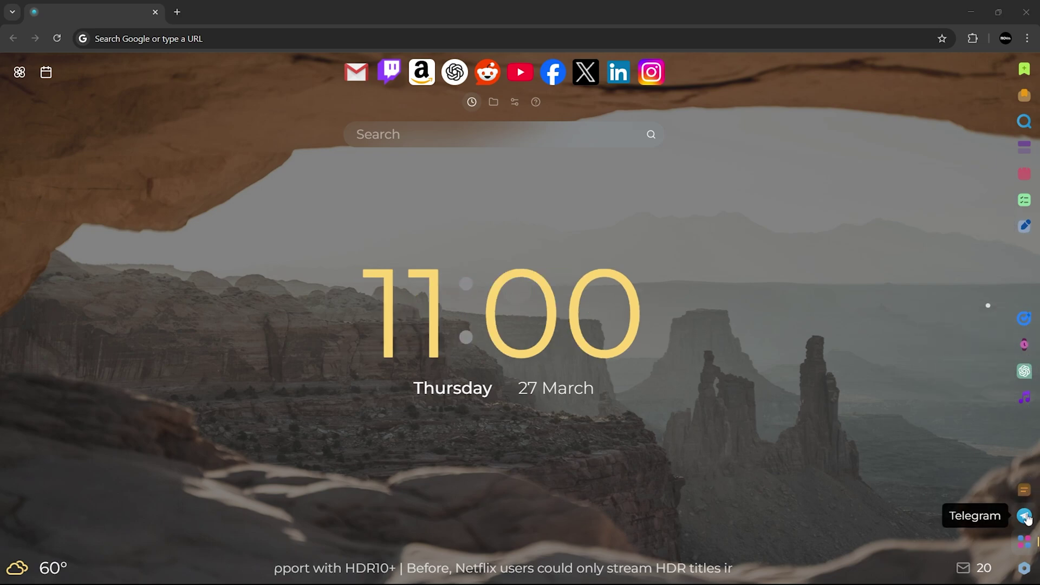
Open Meomni's sidebar apps panel and scroll through the available apps
click(1023, 541)
scroll(938, 342, down, 3)
scroll(939, 347, down, 3)
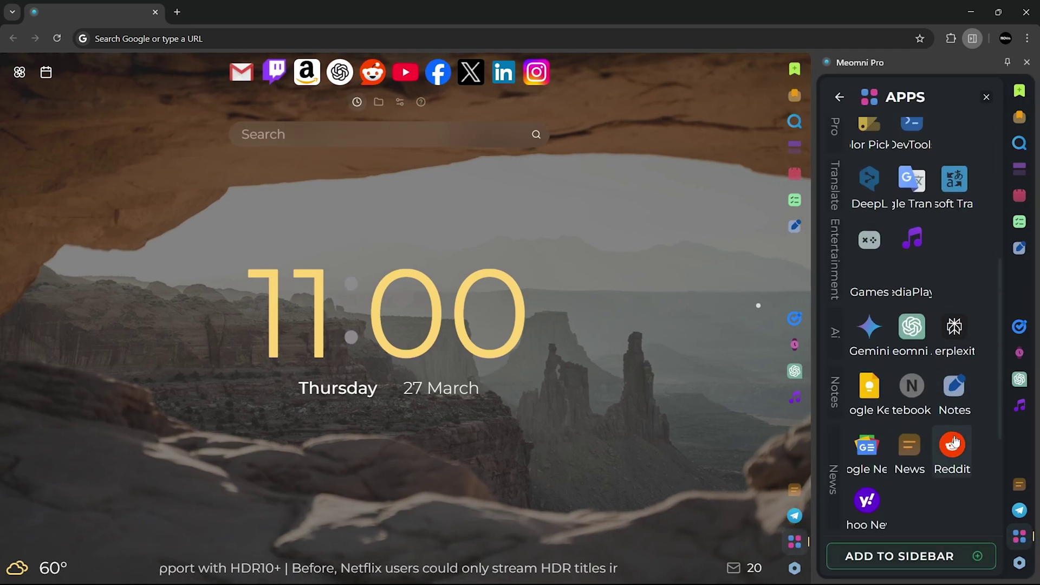
scroll(939, 346, down, 3)
scroll(954, 444, down, 2)
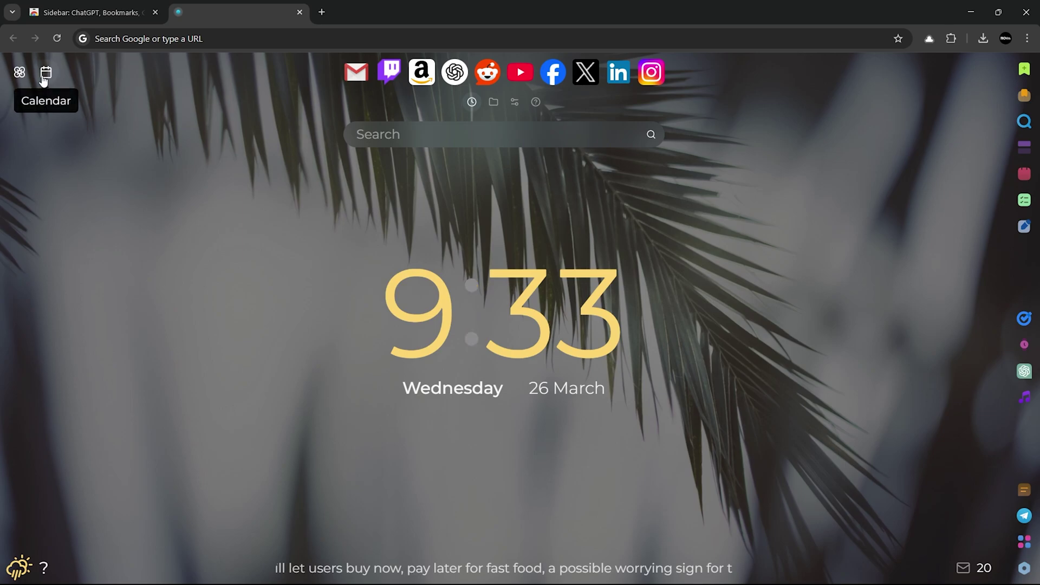
View the full-year calendar, then bring up the Calendar panel's Google Calendar connect prompt
click(46, 72)
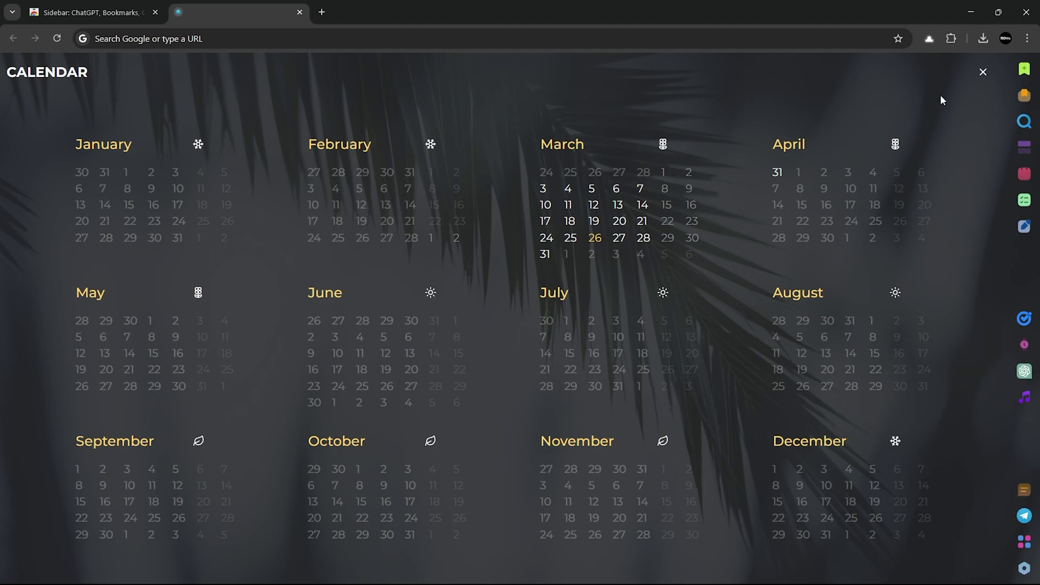
click(979, 74)
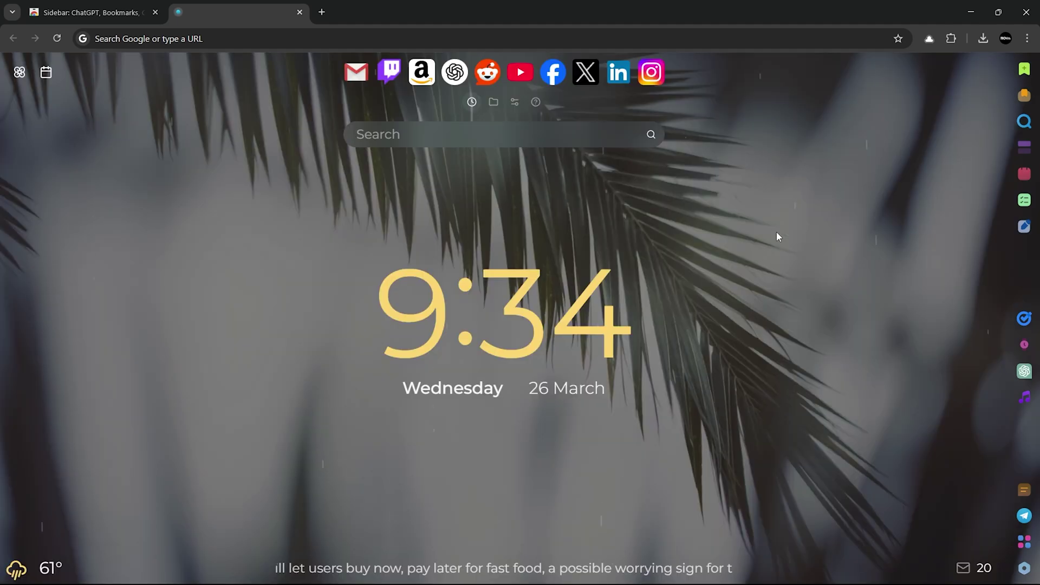
click(1023, 175)
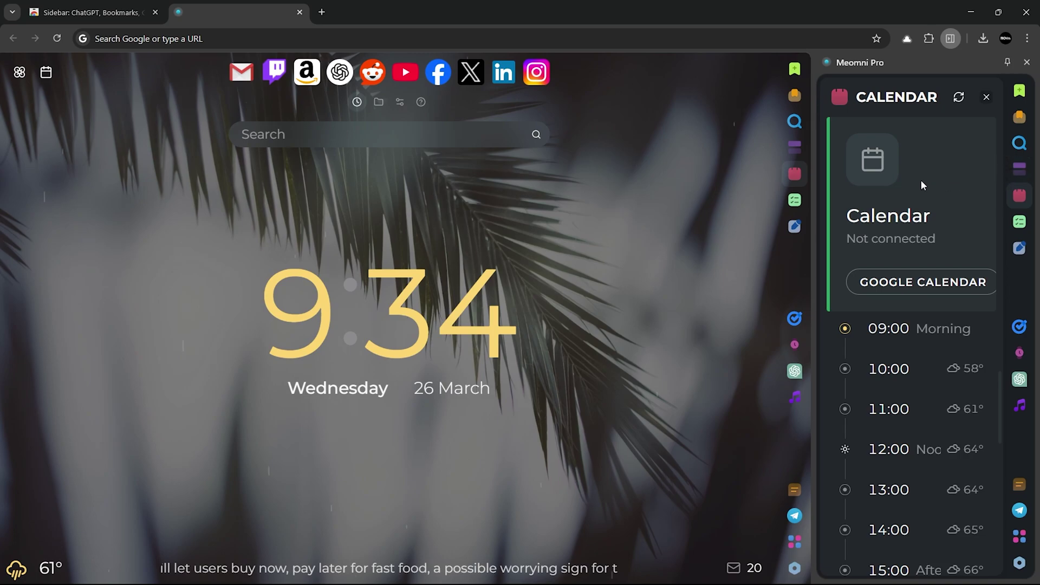
click(910, 293)
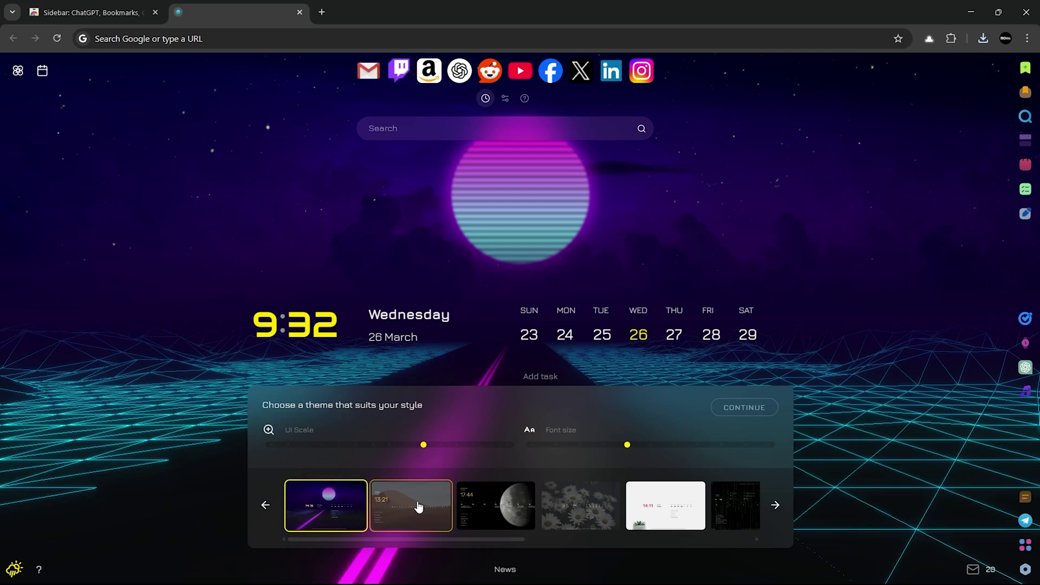
Try the mountain, moon, daisies, Matrix and Earth new-tab themes
click(431, 506)
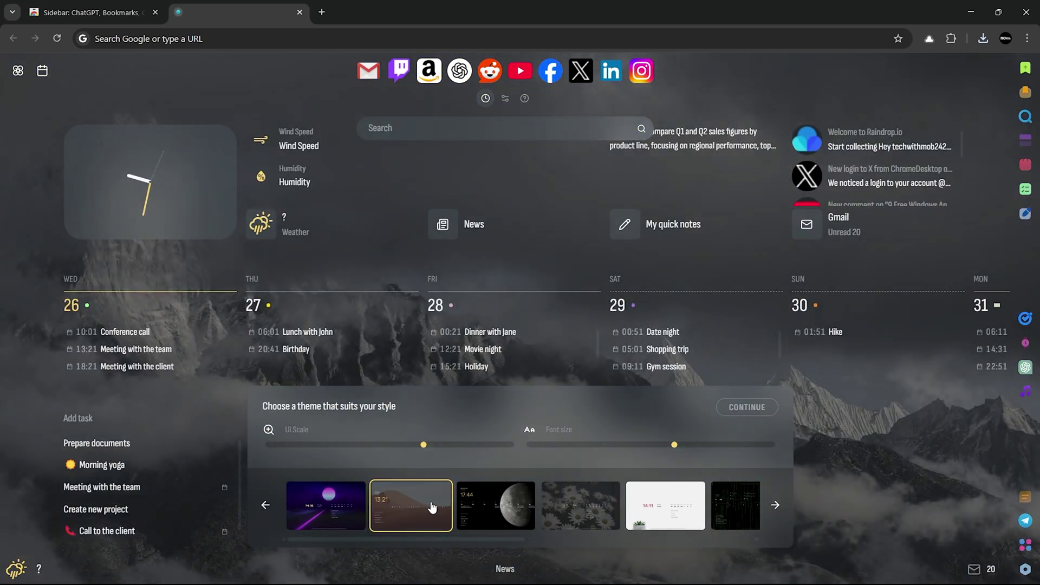
click(498, 504)
click(566, 503)
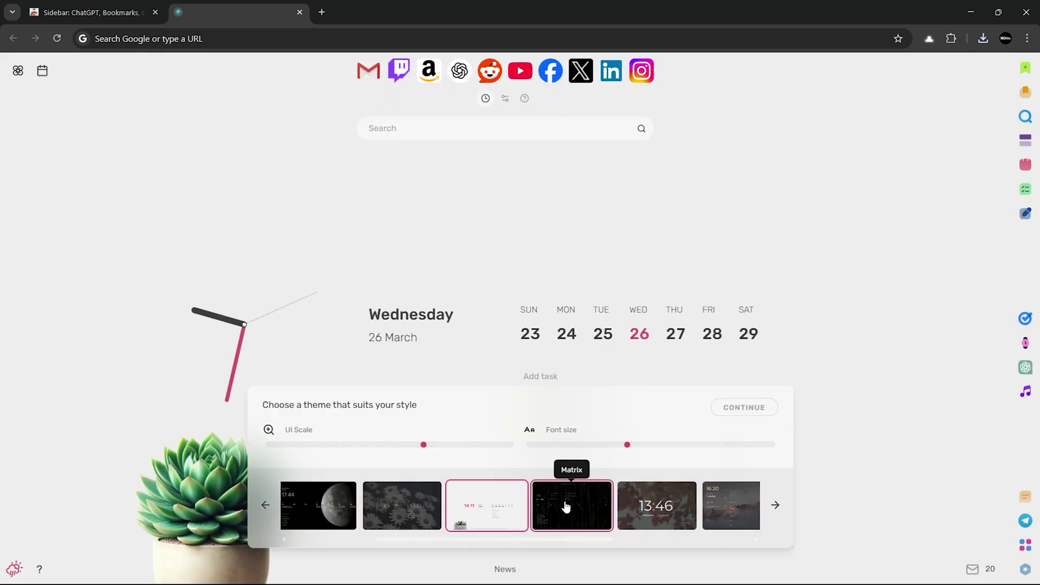
click(566, 506)
click(566, 506)
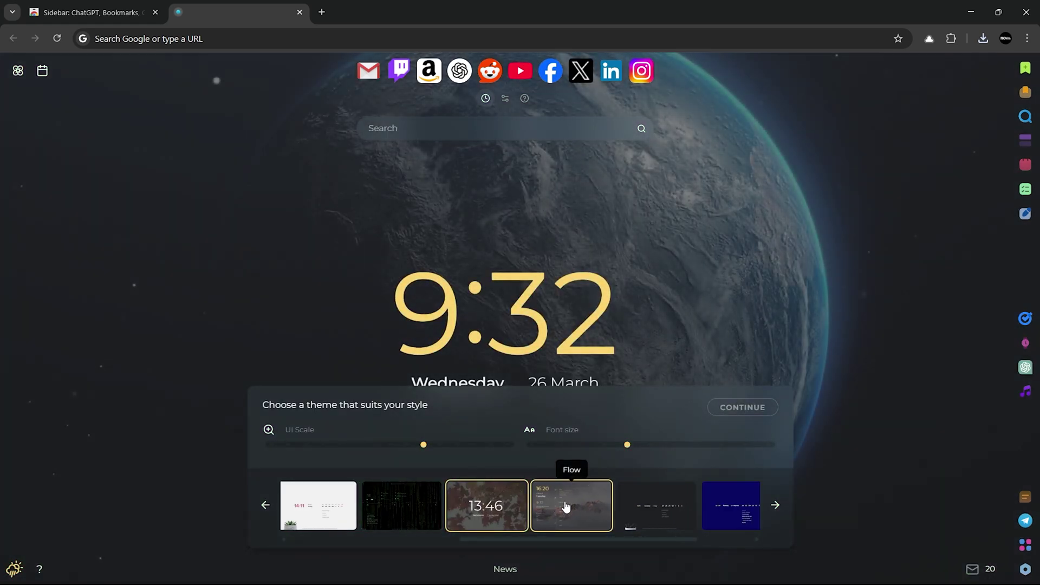
Raise the UI scale and font size, finish theme setup, and dismiss sign-in
click(489, 446)
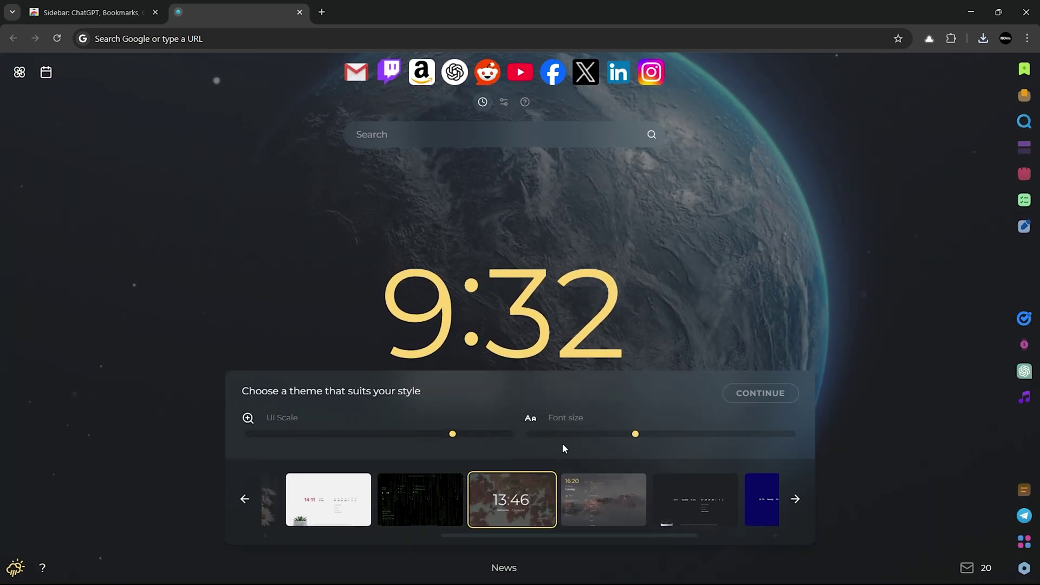
drag(631, 443, 743, 433)
click(751, 392)
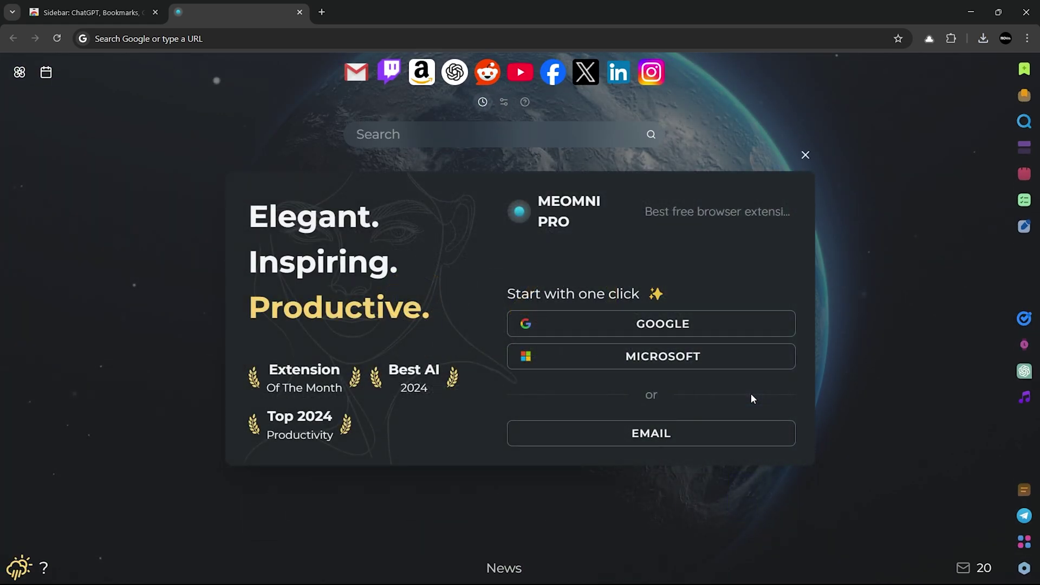
click(803, 153)
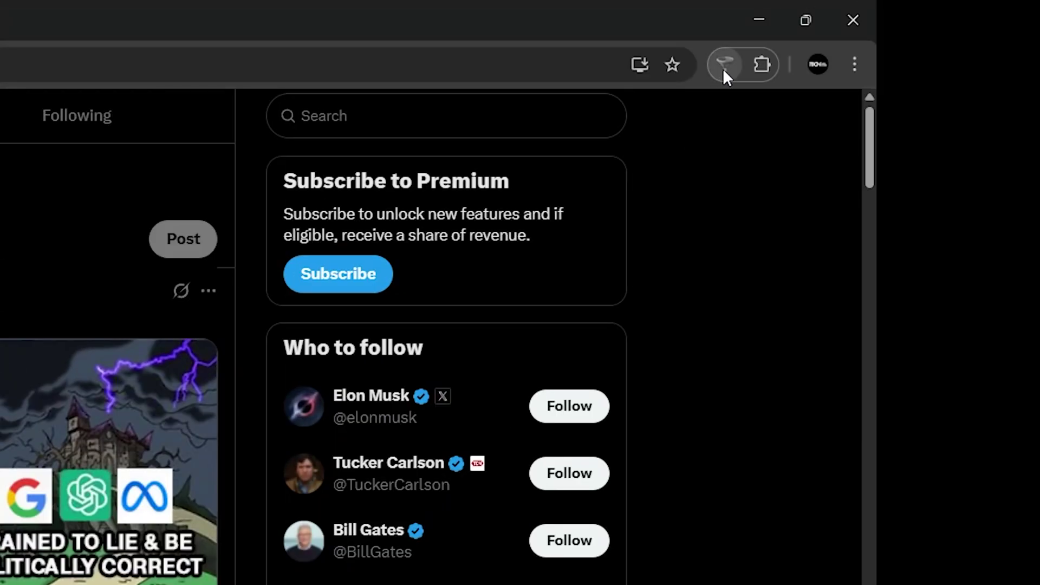
Start a new CustomBlocker rule named X BLOCKER for the x.com home page
click(723, 65)
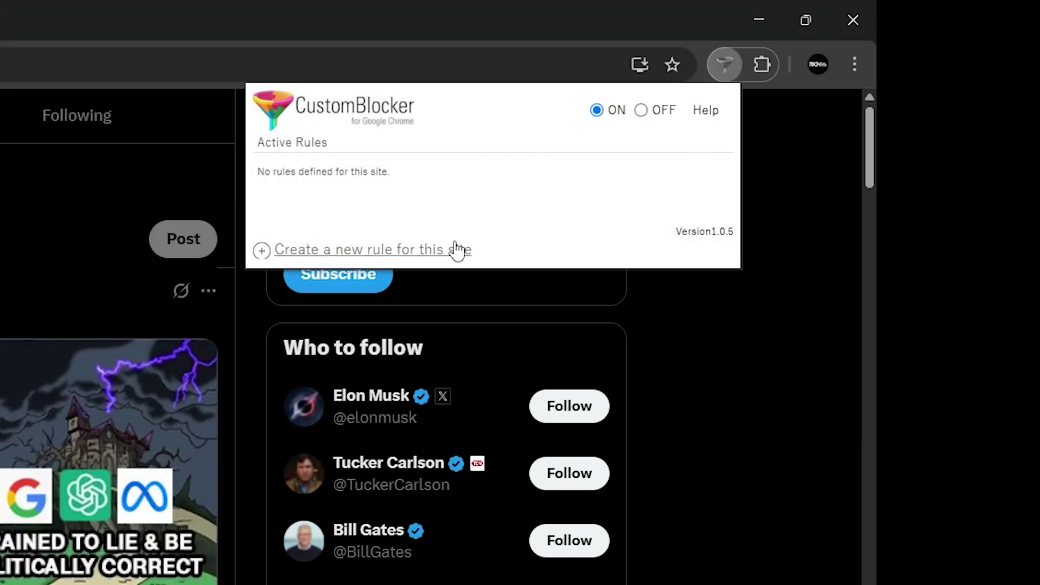
click(395, 253)
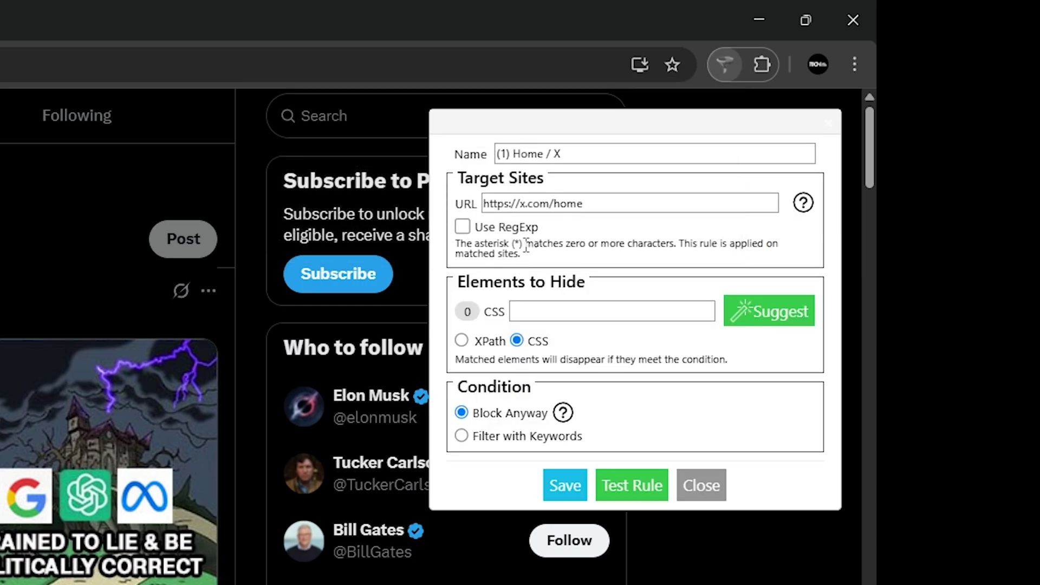
drag(584, 153, 431, 165)
text(X BLOCKER)
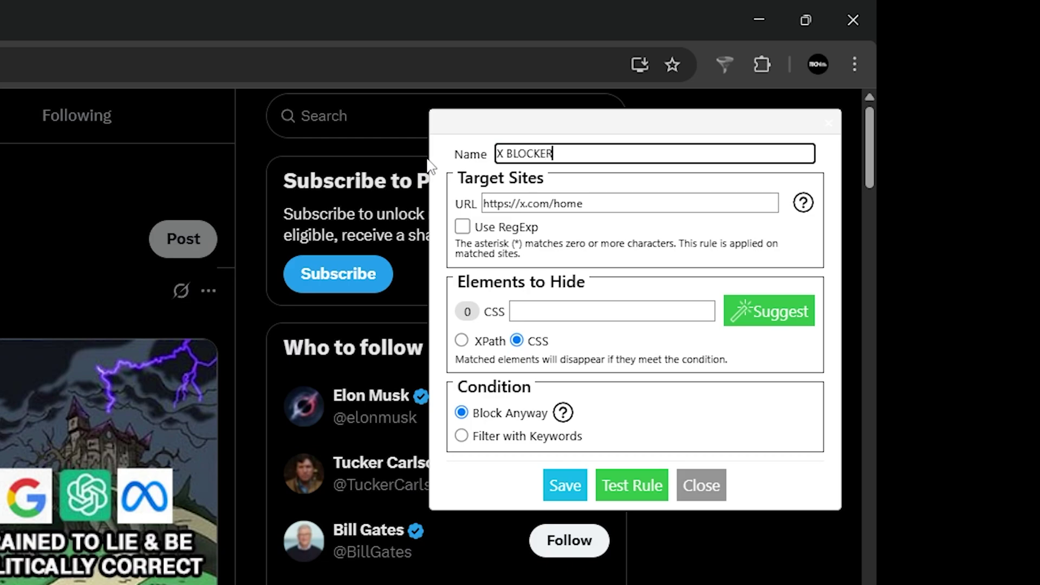
click(610, 205)
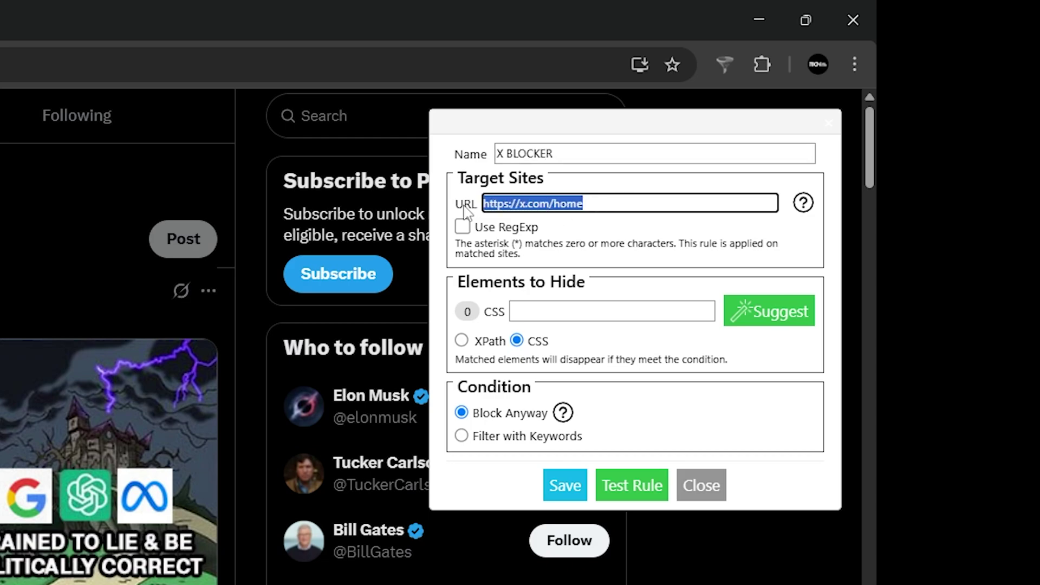
drag(464, 208, 508, 202)
click(493, 273)
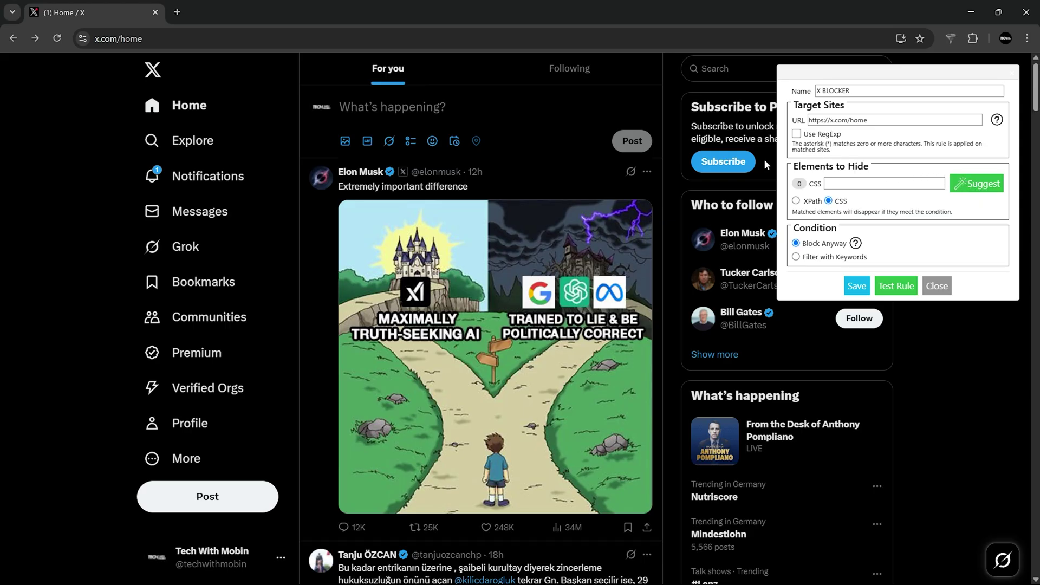
Target the Subscribe to Premium ASIDE element, test the rule, and save it
click(744, 122)
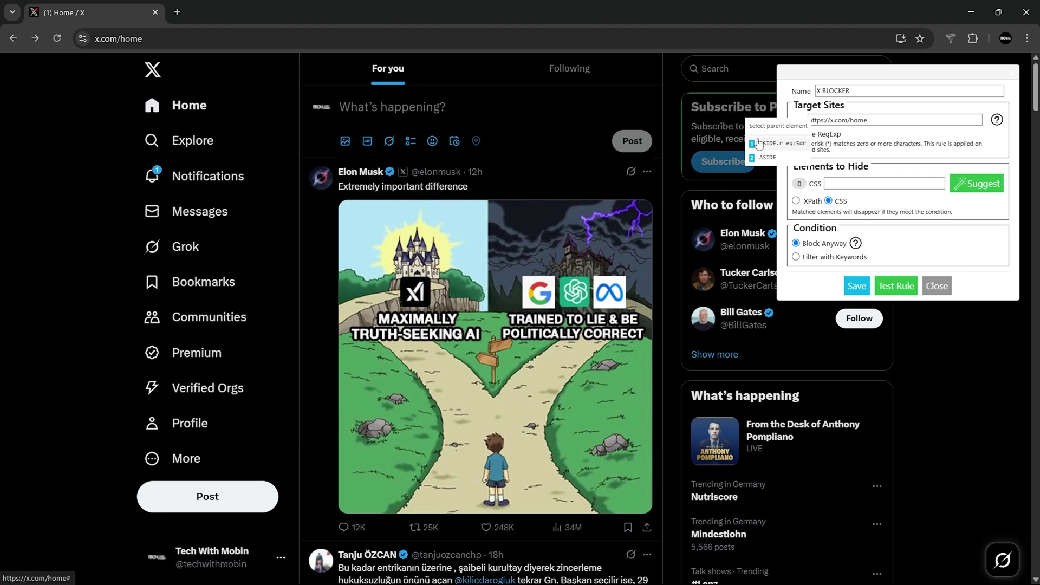
click(776, 143)
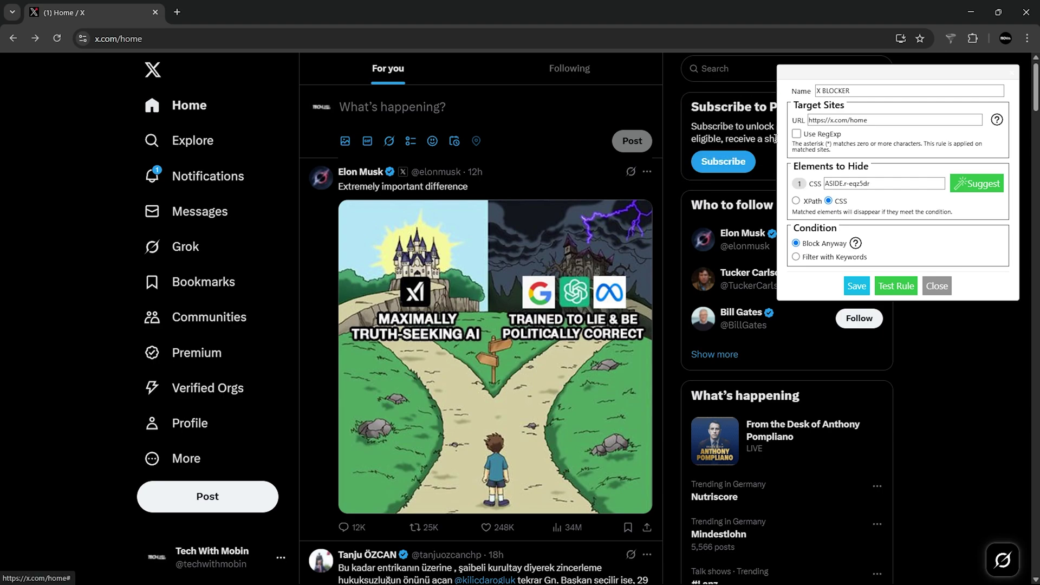
click(891, 285)
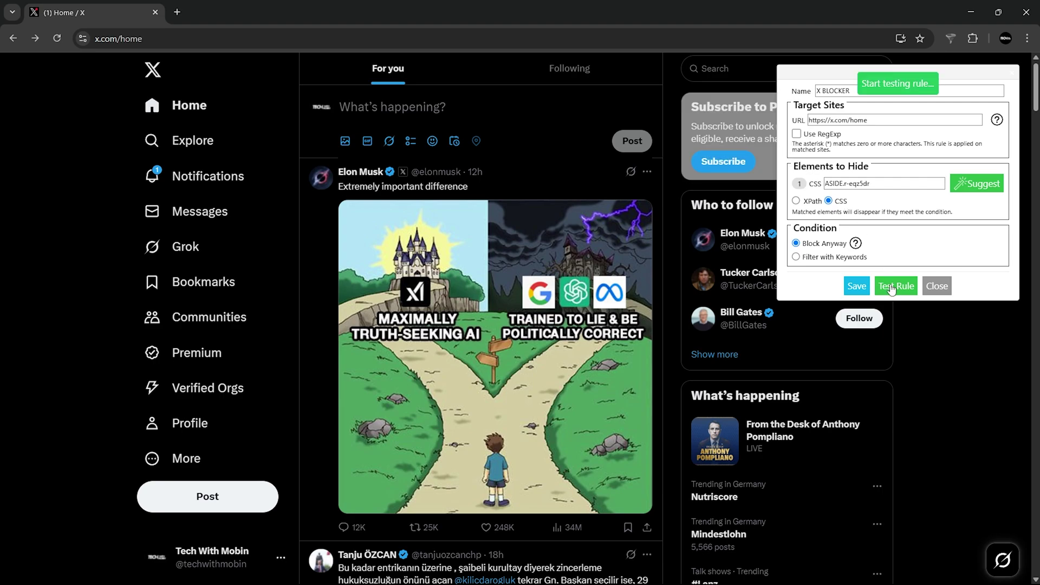
click(856, 286)
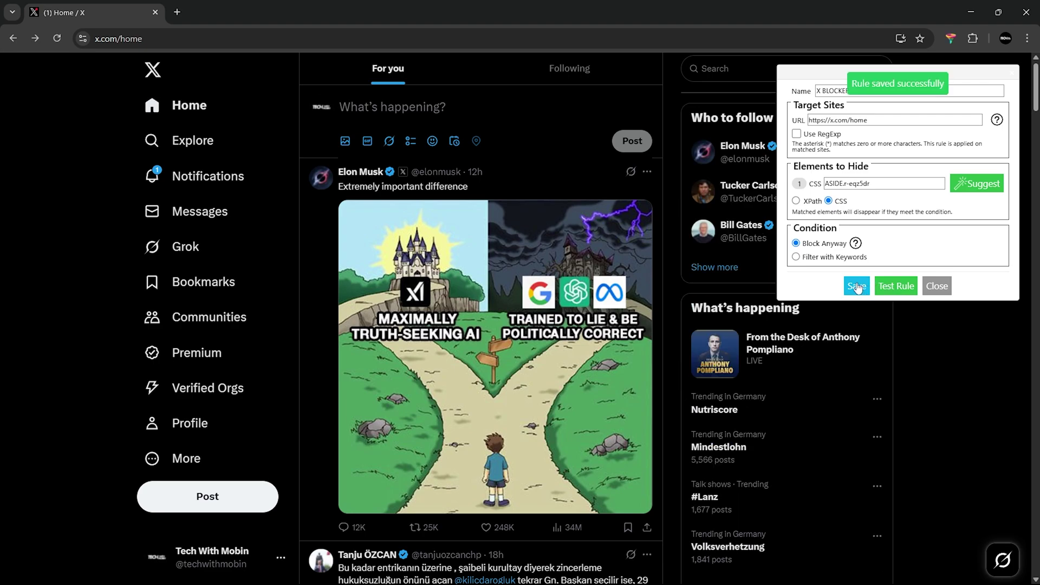
click(927, 289)
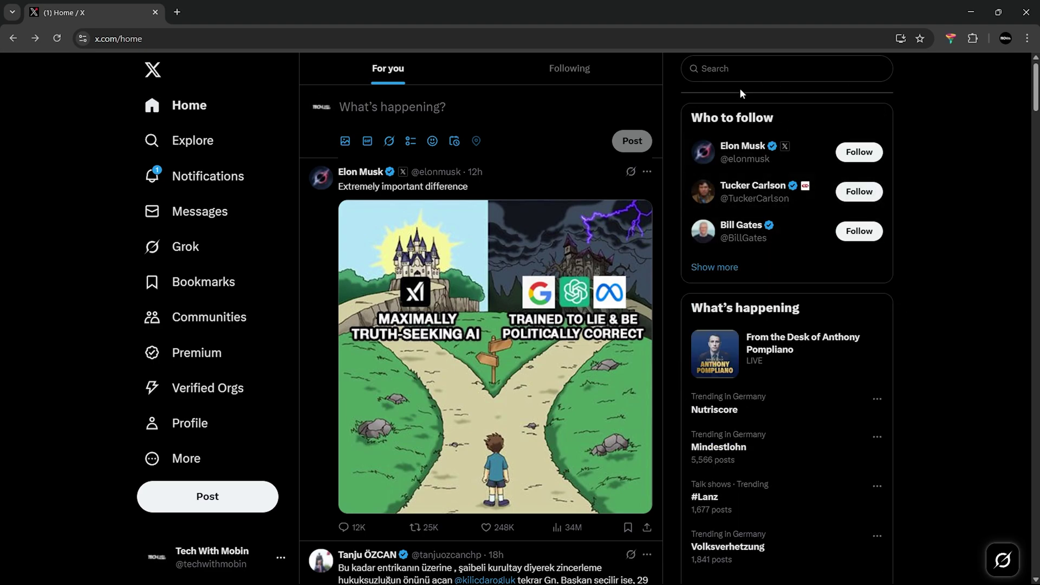
Check that X BLOCKER appears enabled in CustomBlocker's Active Rules list
click(952, 39)
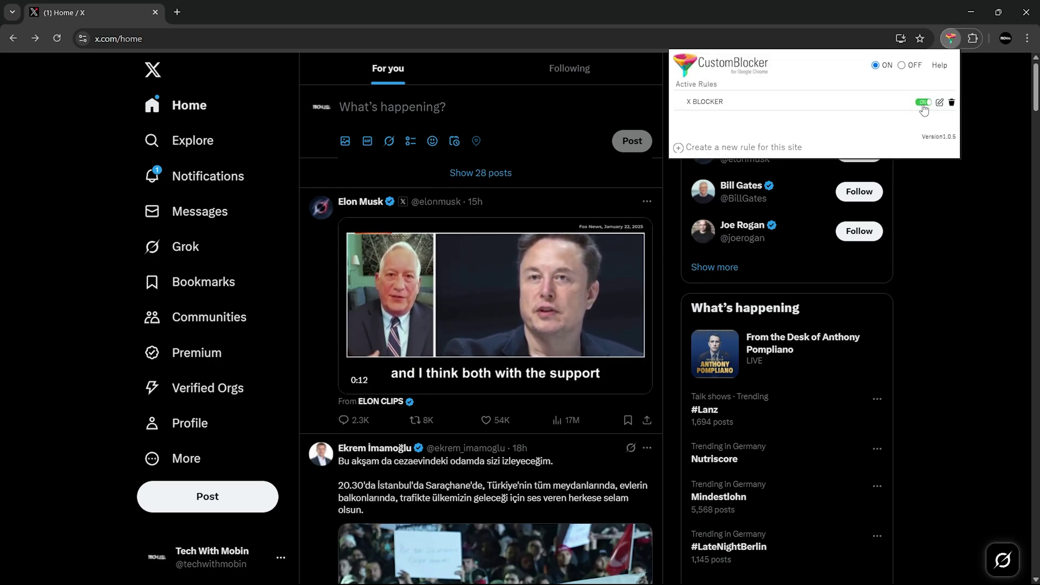
click(964, 111)
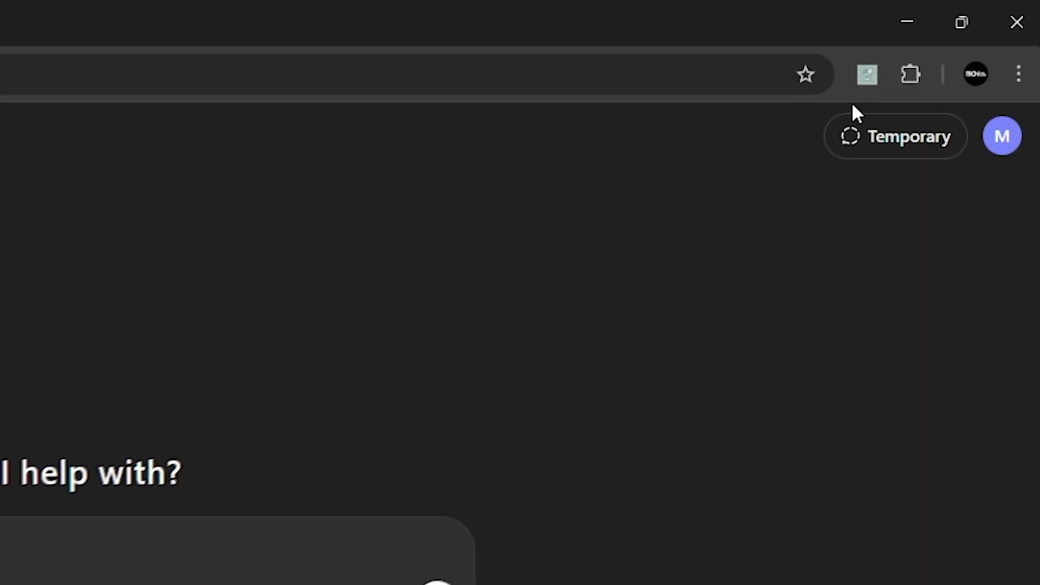
Open DeclutterGPT and tick Promotion Plan Discussion and Meal Planning Assistance for deletion
click(865, 75)
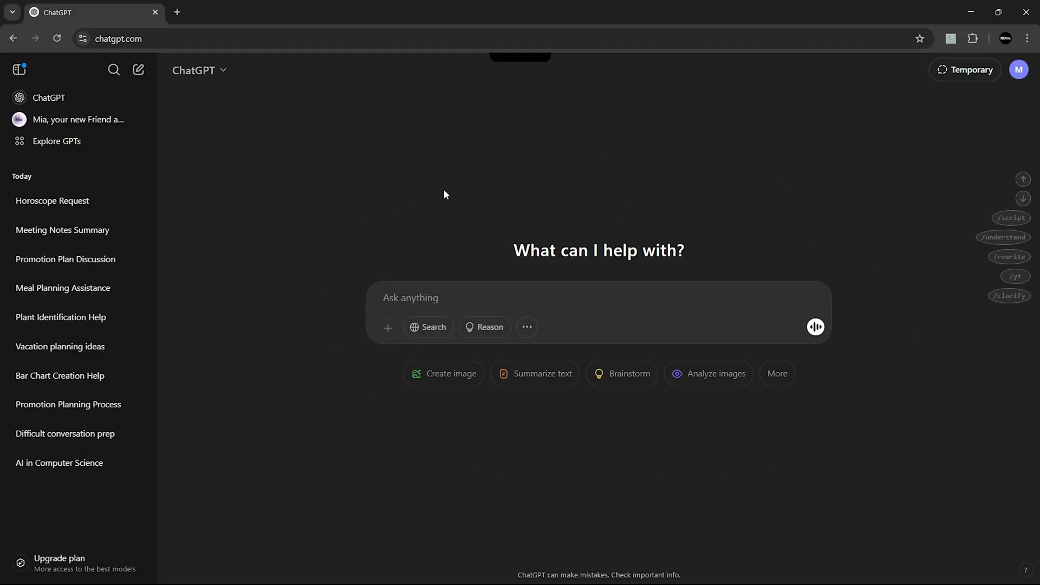
click(951, 39)
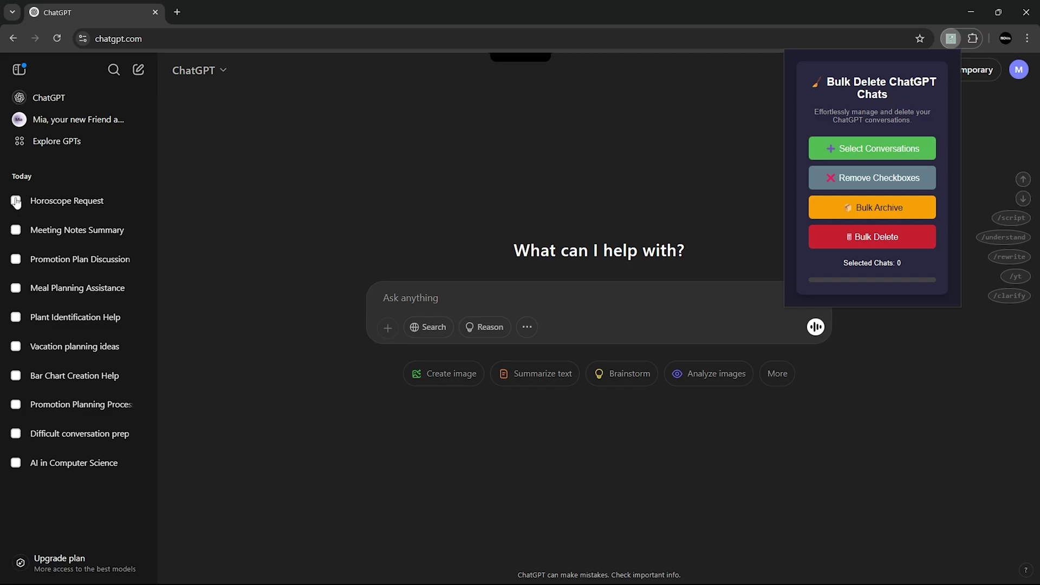
click(16, 259)
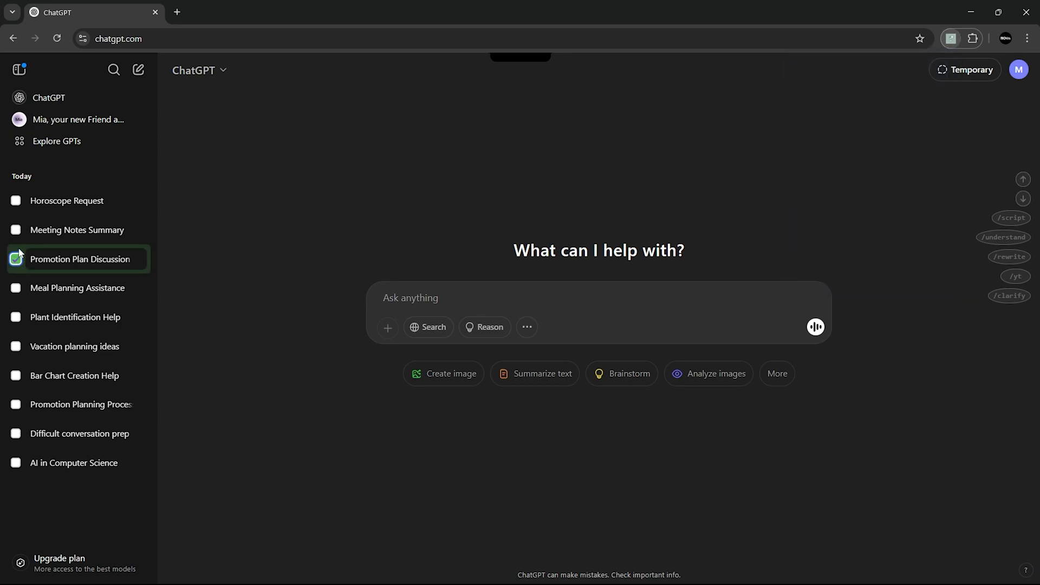
click(16, 288)
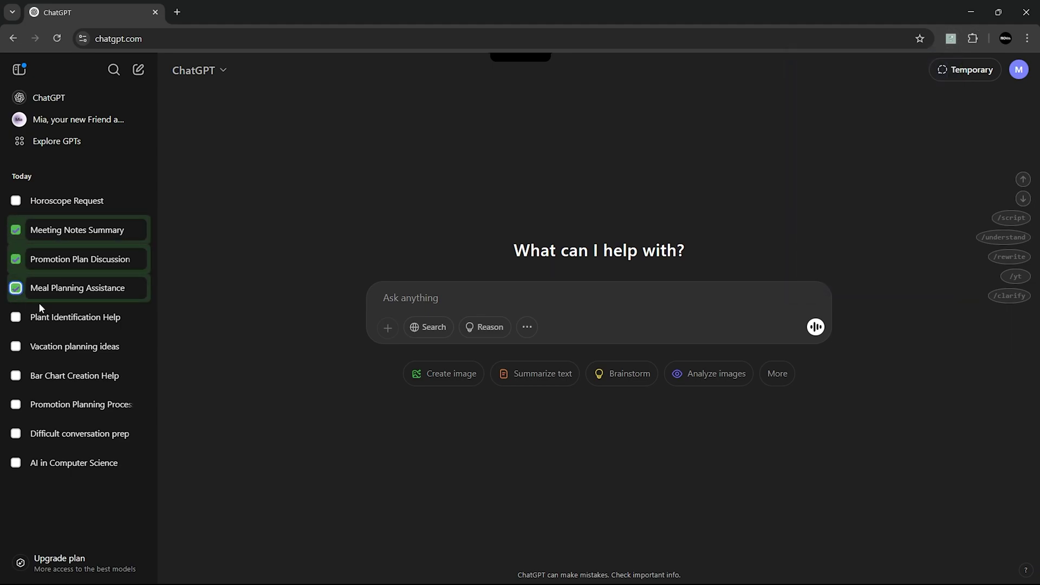
Bulk-delete the three selected chats and confirm with OK
click(954, 41)
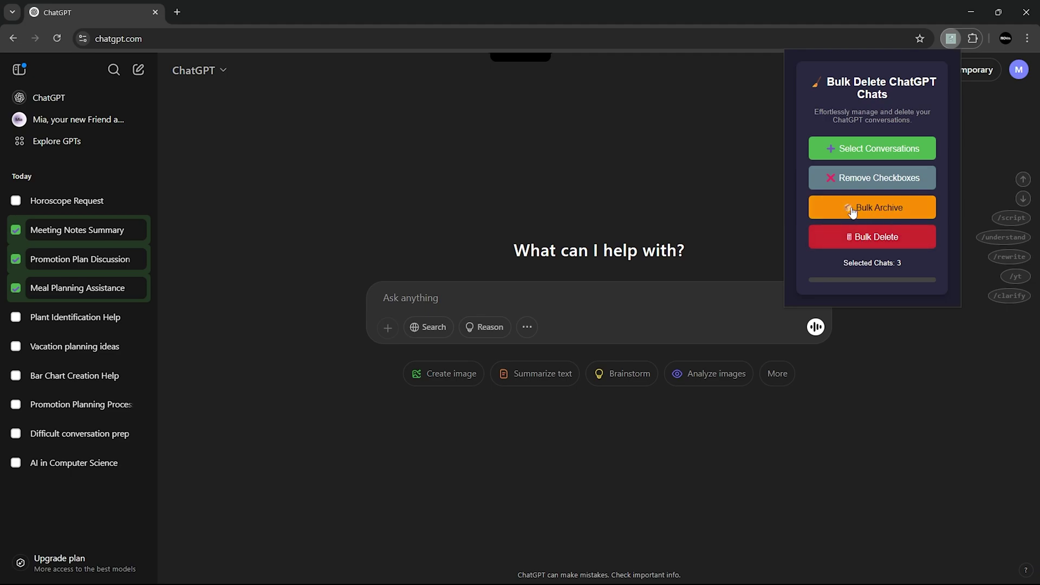
click(868, 237)
click(955, 214)
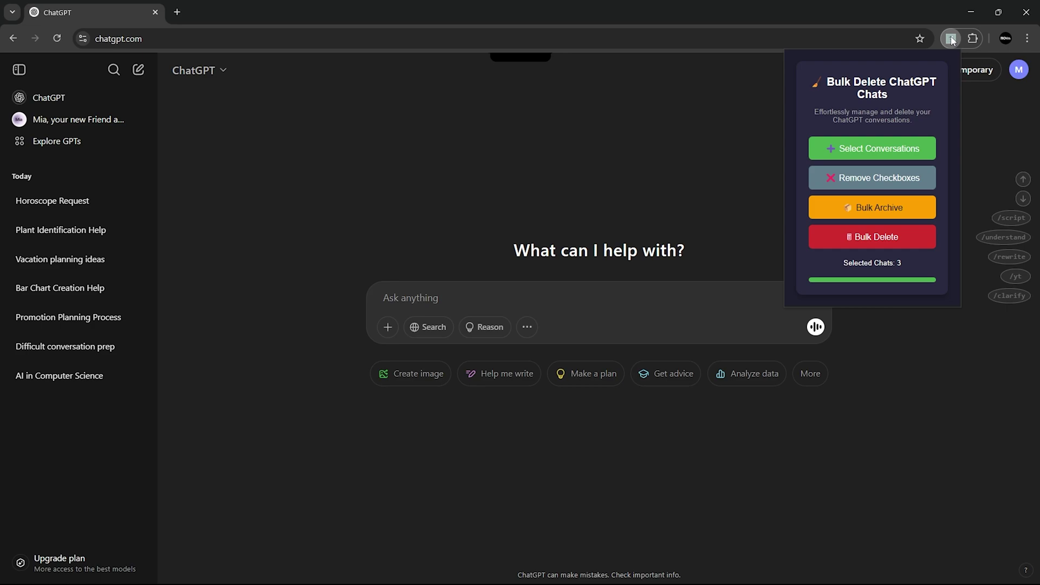
click(893, 147)
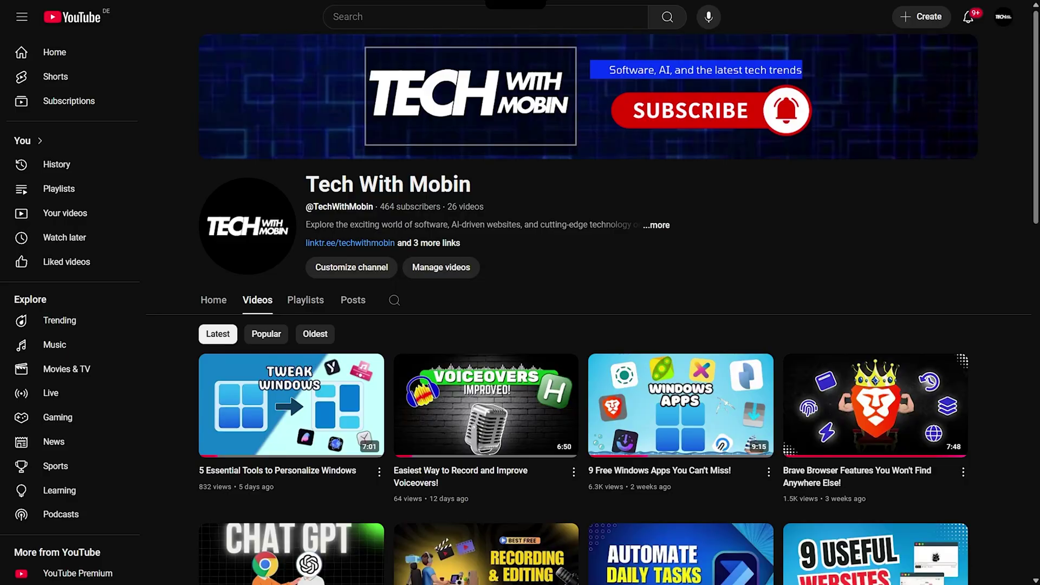
Scroll down through the Tech With Mobin channel's Videos list
scroll(588, 308, down, 1)
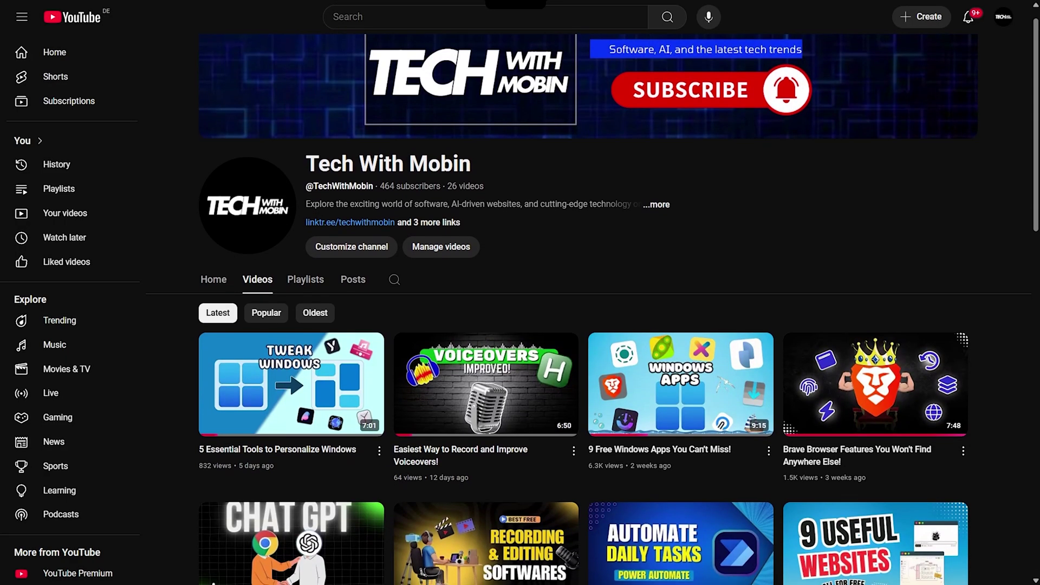
scroll(588, 309, down, 2)
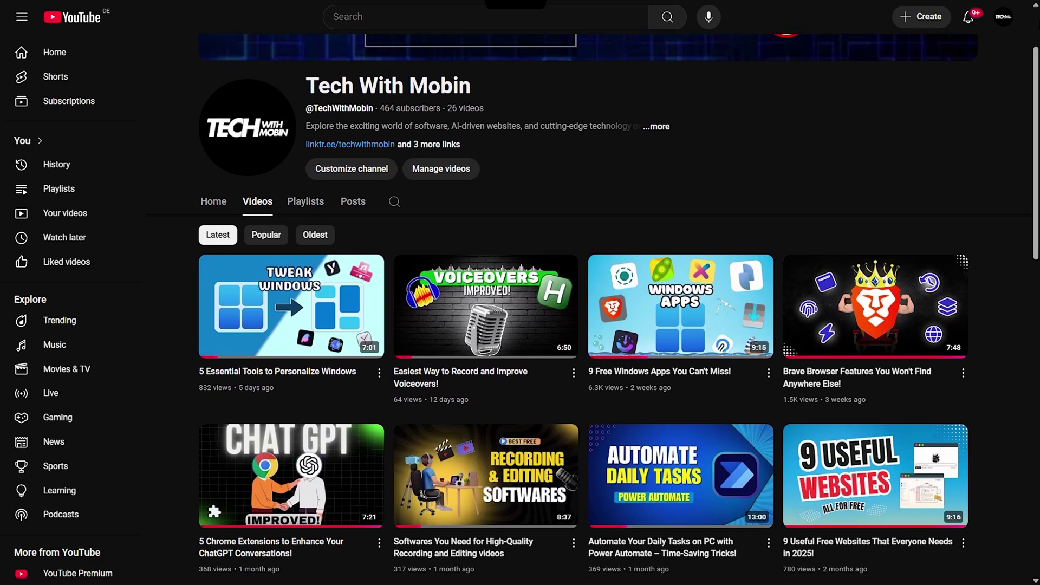
scroll(588, 309, down, 1)
scroll(588, 308, down, 1)
scroll(588, 309, down, 1)
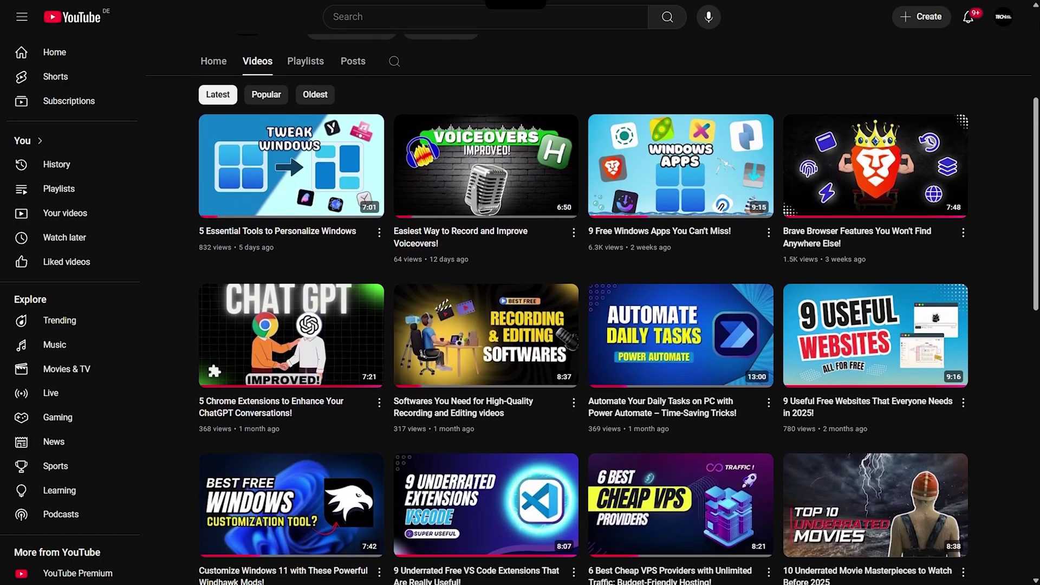
scroll(588, 309, down, 1)
scroll(588, 309, down, 1)
scroll(588, 309, down, 1)
scroll(589, 309, down, 1)
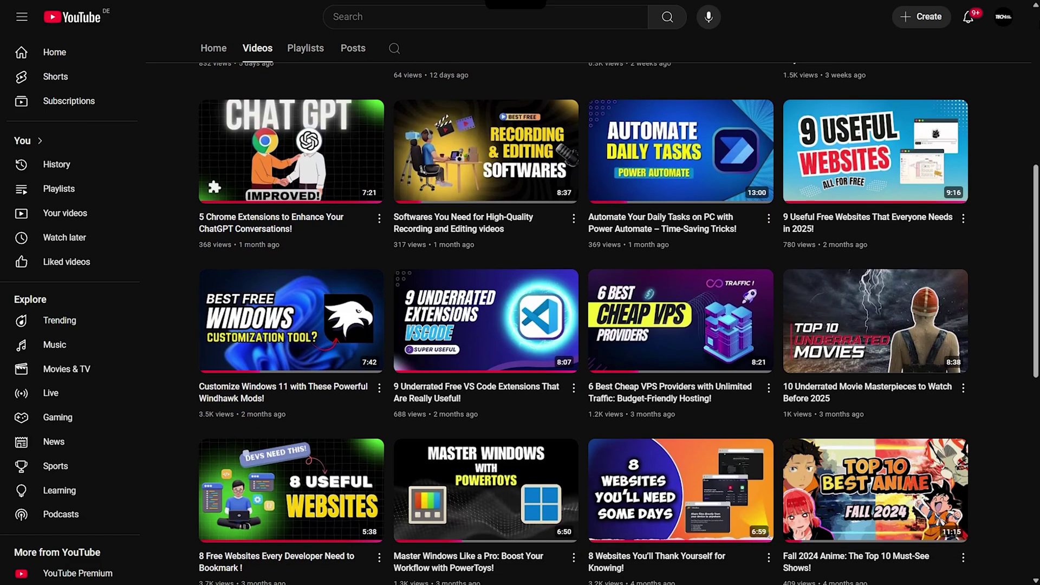
scroll(588, 308, down, 1)
scroll(588, 309, down, 1)
scroll(588, 309, down, 1)
scroll(588, 309, down, 1)
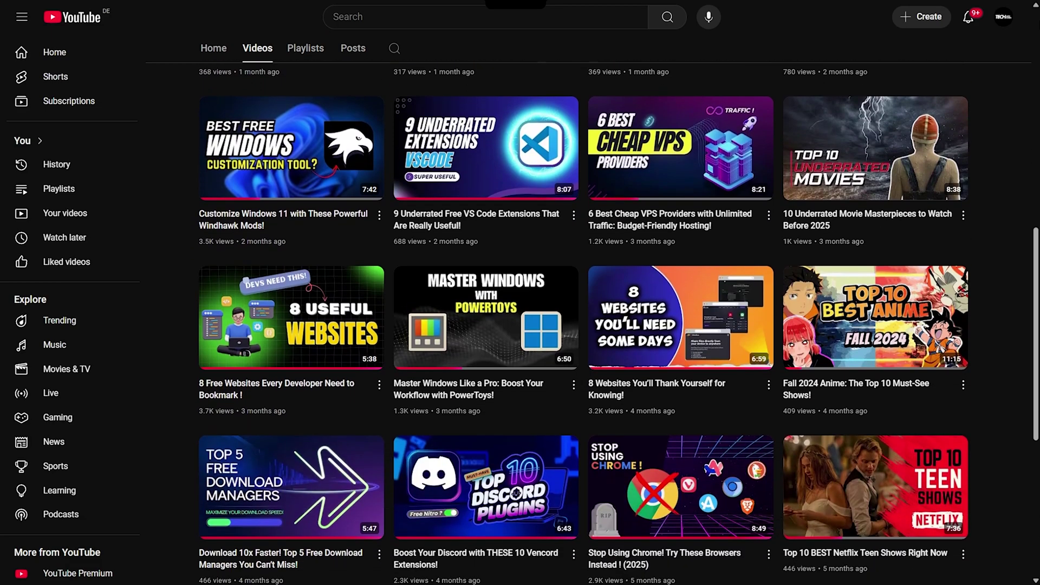
scroll(588, 308, down, 1)
scroll(588, 309, down, 1)
scroll(588, 309, down, 1)
scroll(588, 309, down, 1)
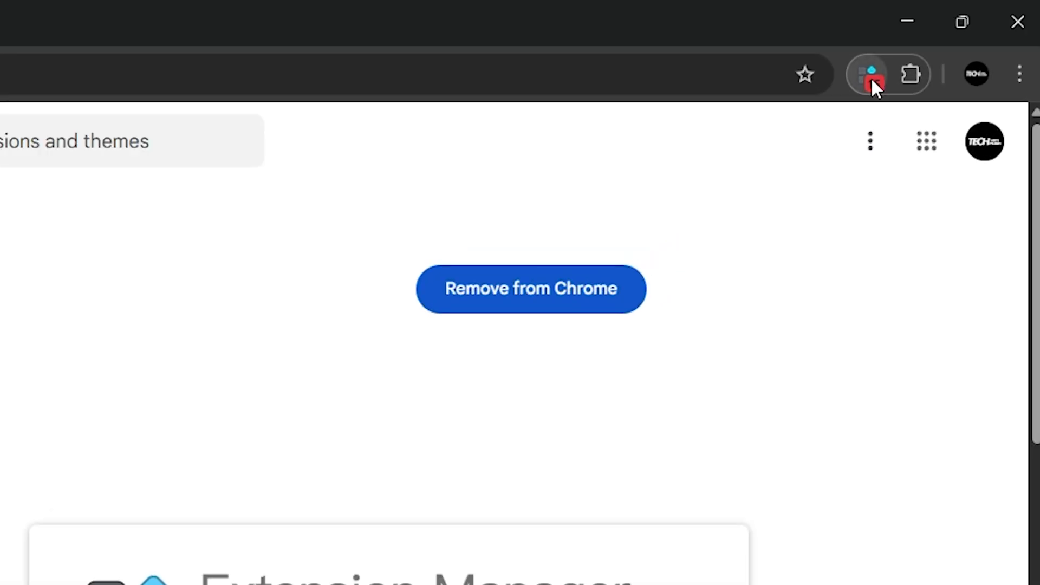
Disable unneeded extensions including the camera screenshot one, and enable LanguageTool
click(870, 77)
mouse_move(631, 247)
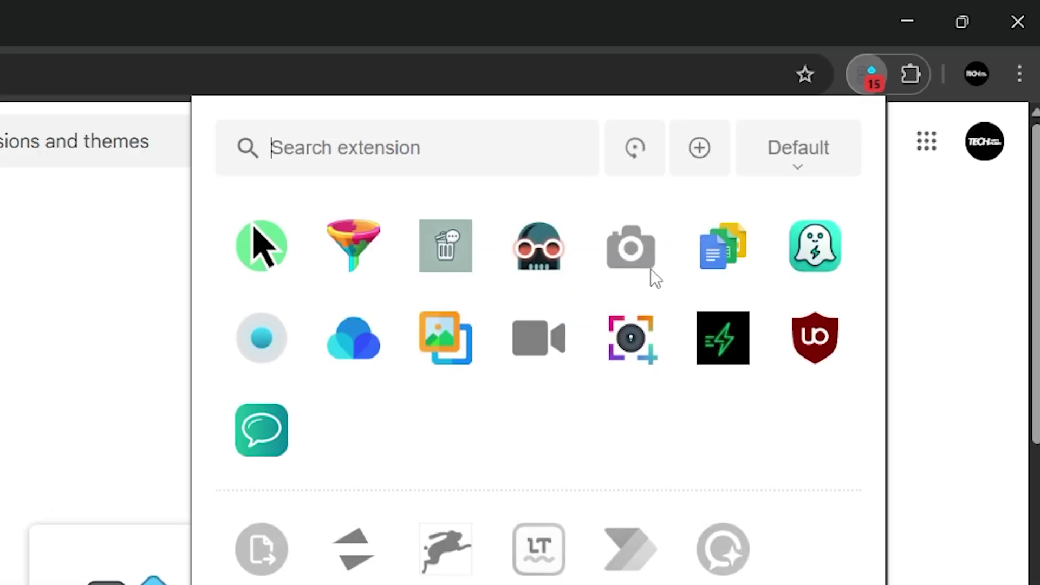
click(540, 339)
click(547, 336)
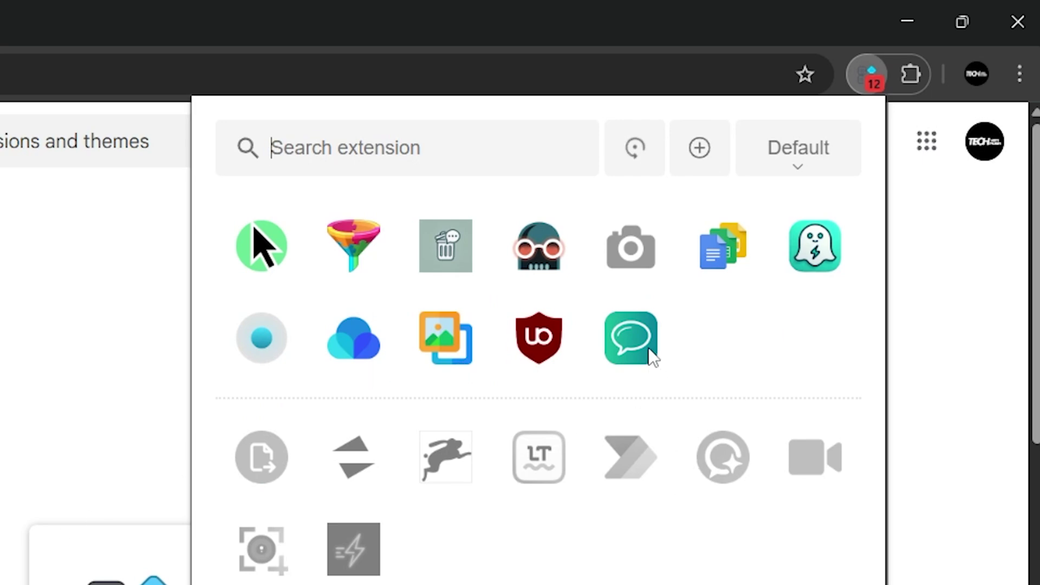
click(631, 246)
click(629, 456)
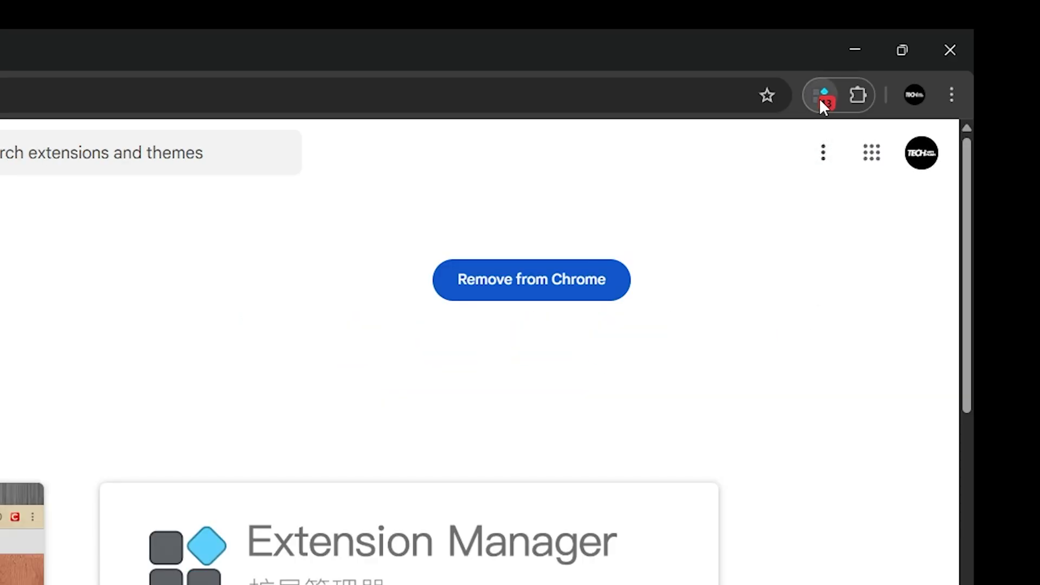
Switch the Extension Manager popup to a dark named list and open Options
click(823, 103)
mouse_move(699, 147)
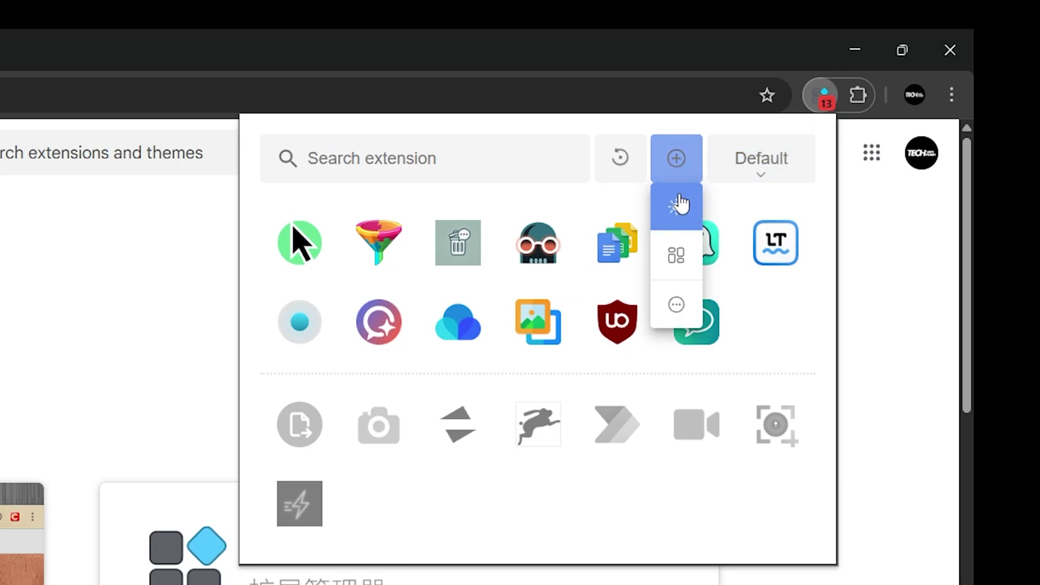
click(677, 206)
click(676, 246)
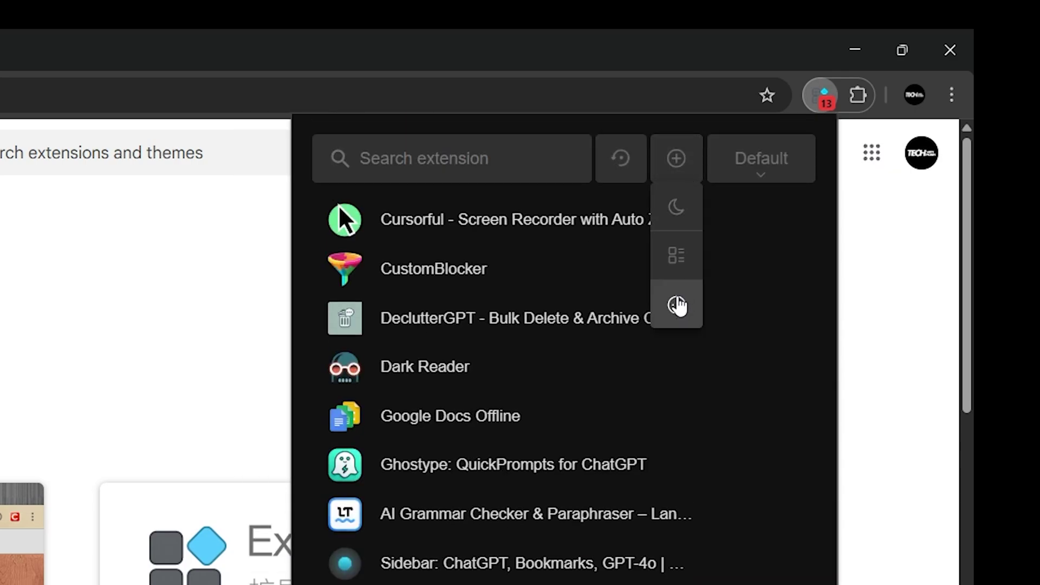
click(676, 304)
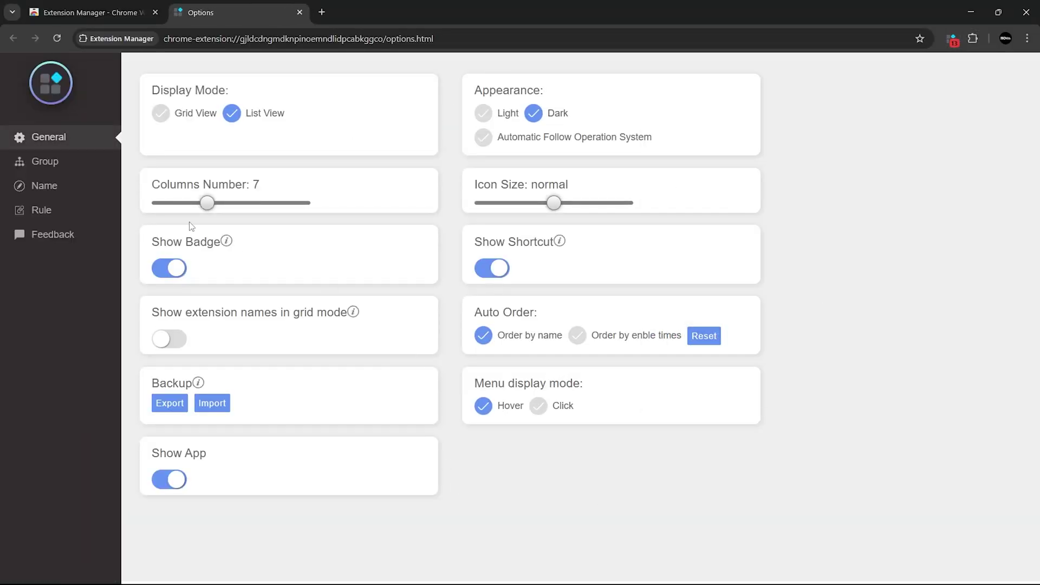
Add a New Group under Group settings and lock Convert and DeclutterGPT into it
click(86, 168)
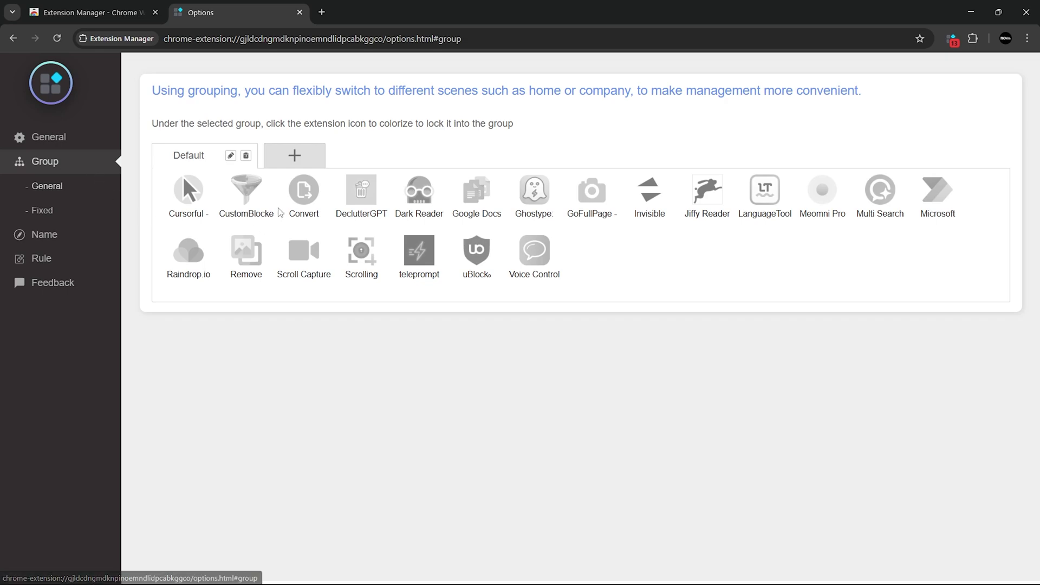
click(293, 157)
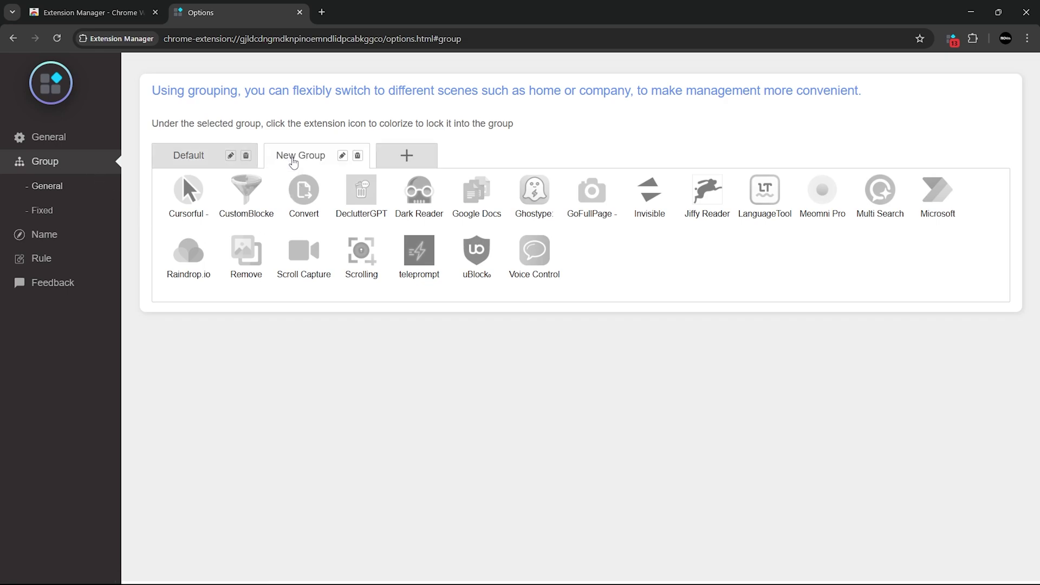
click(301, 190)
click(349, 201)
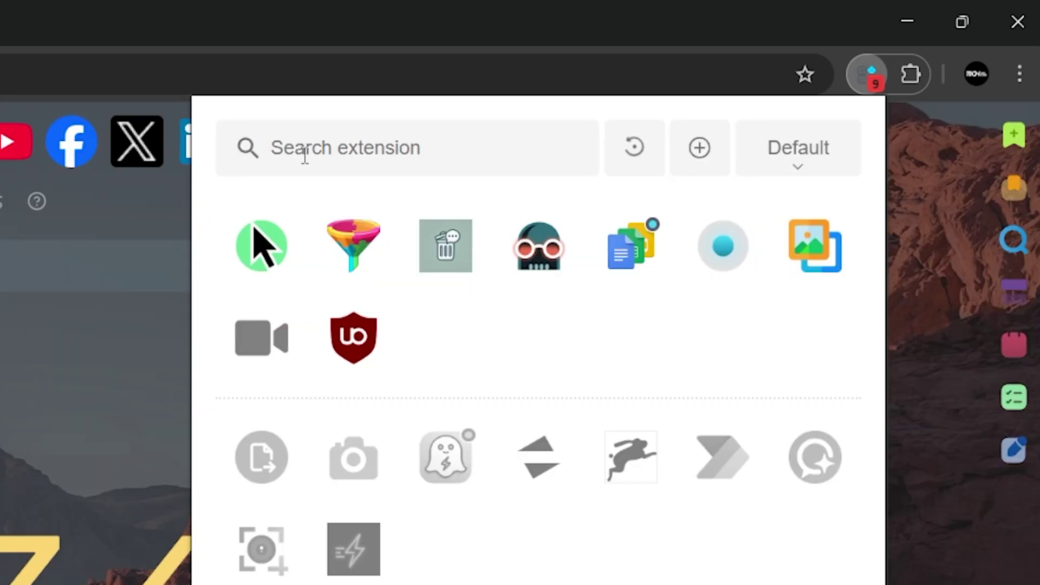
Search the Extension Manager popup for 'cust' to show only CustomBlocker
text(cu)
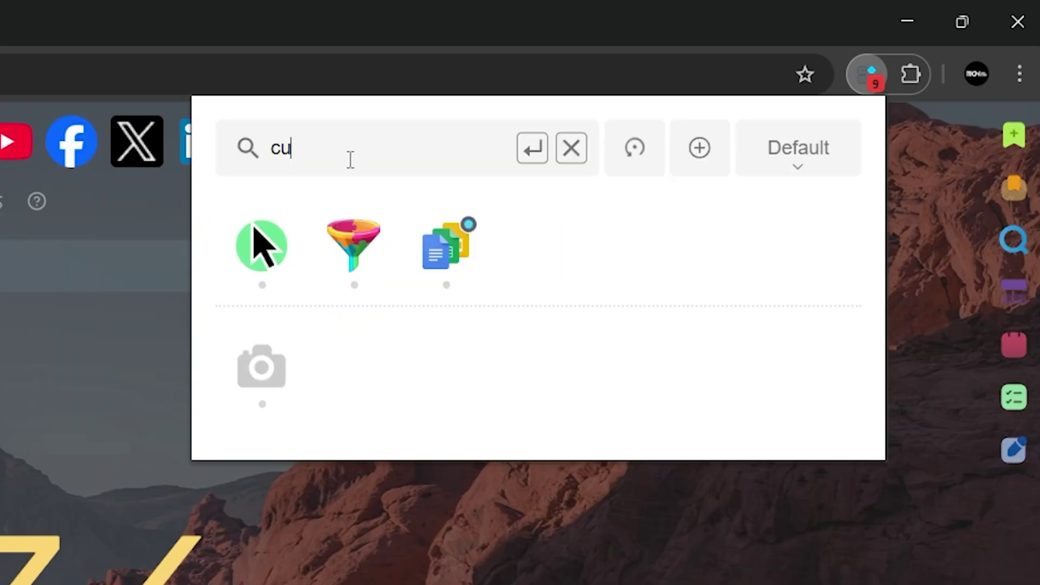
text(st)
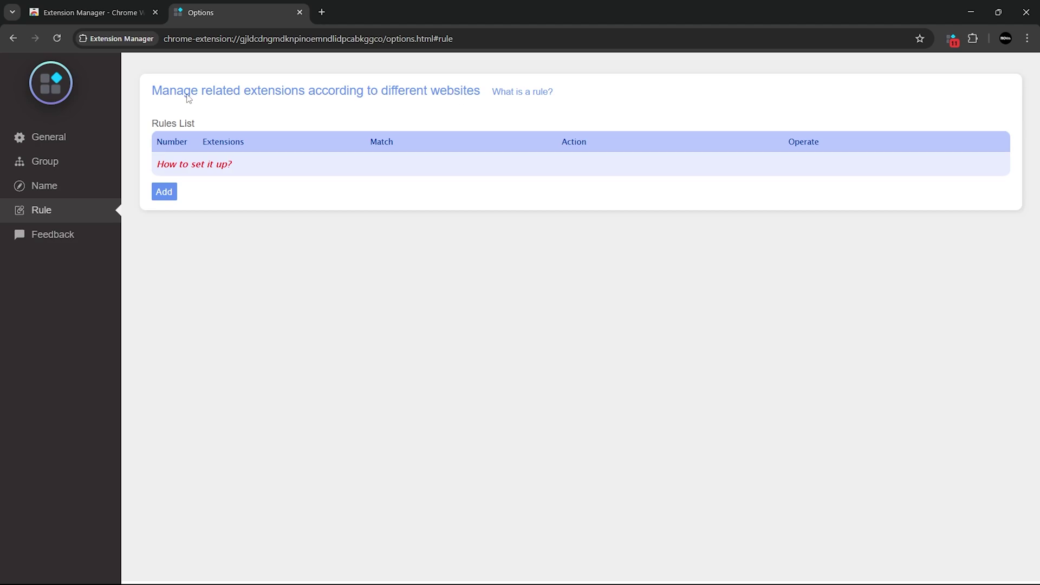
Add a new Extension Manager site rule set to Enable only, entering a host beginning with 'c'
click(160, 194)
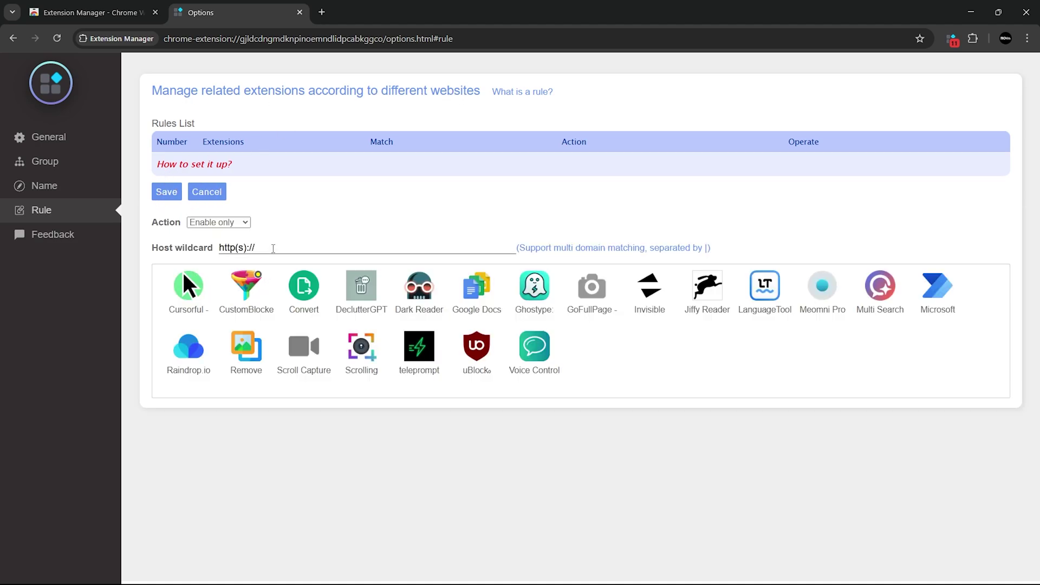
text(c)
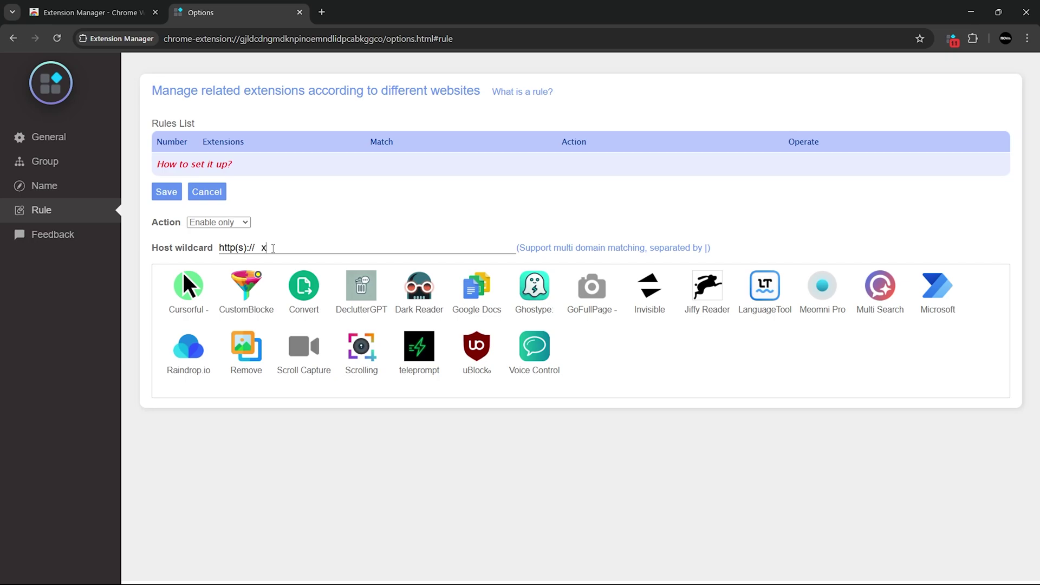